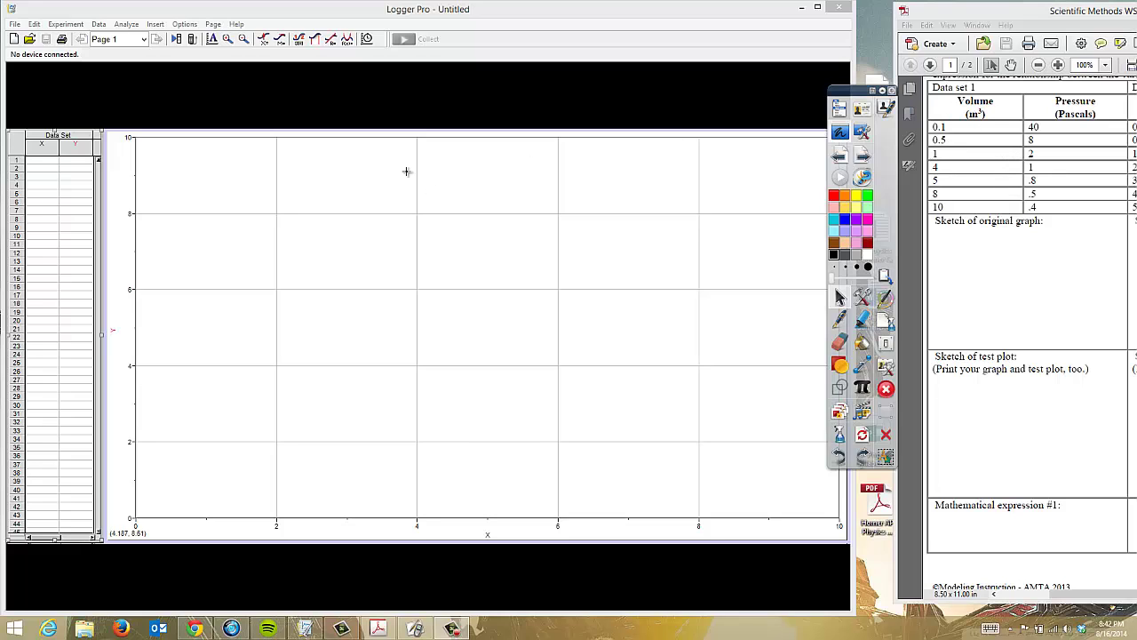
Step: Enter the volumes 0.1, 0.5, 1, 4, 5, 8 and 10 down the first data column
click(48, 159)
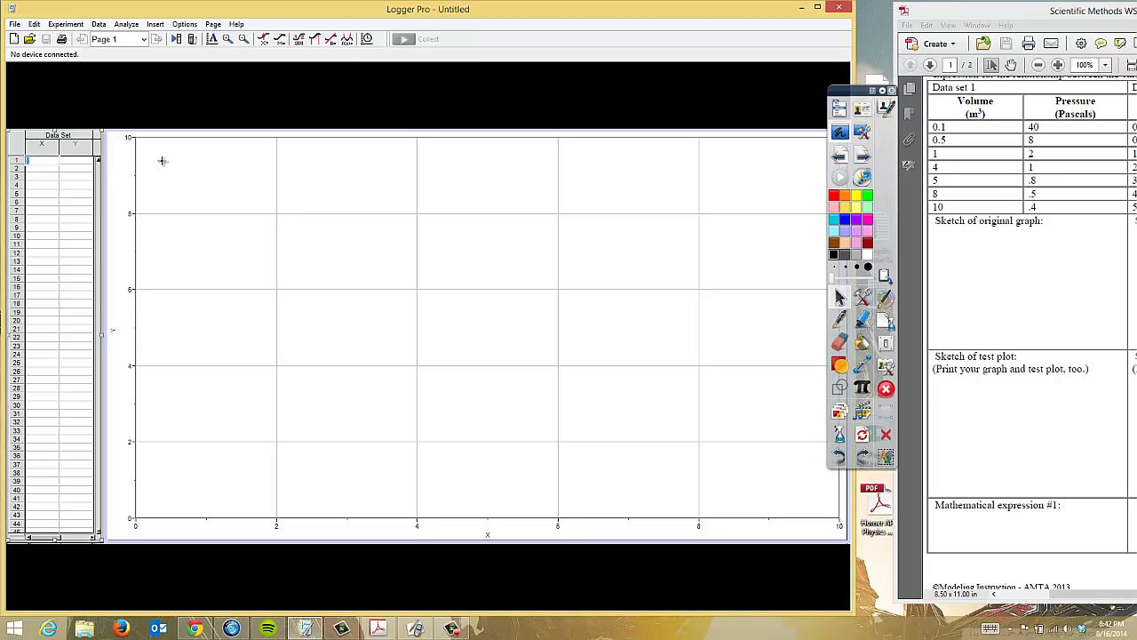
text(.1)
key(Return)
text(.5)
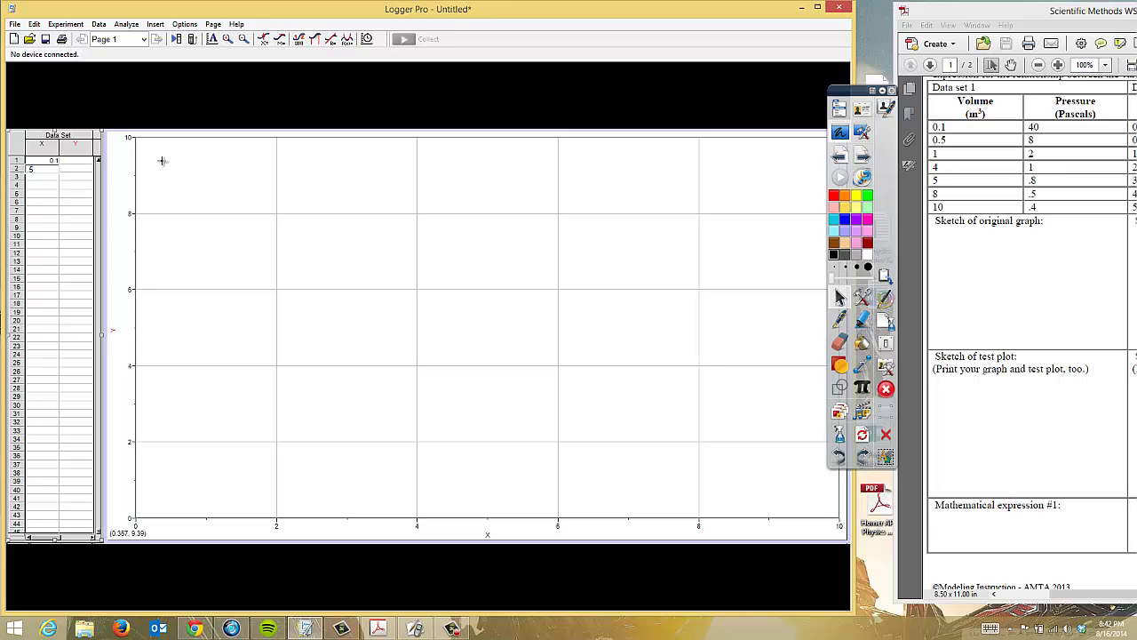
key(Return)
text(1)
key(Return)
text(4)
key(Return)
text(5)
key(Return)
text(8)
key(Return)
text(10)
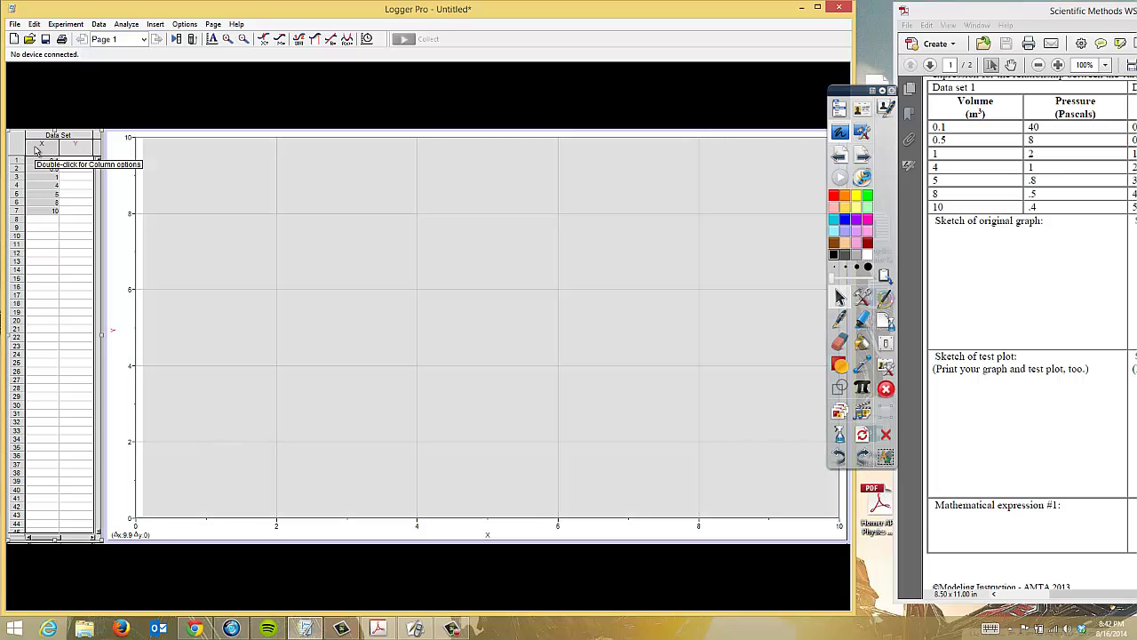
double_click(36, 152)
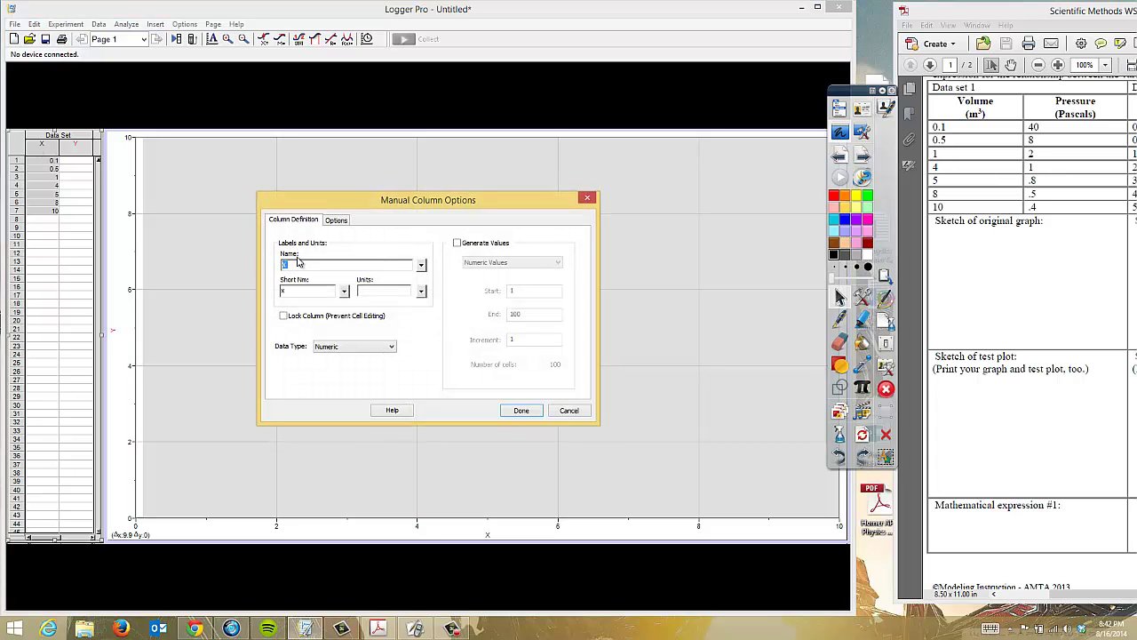
Step: Name the first column Volume with units m³, using the superscript 3 character
text(Volume)
click(379, 290)
click(421, 292)
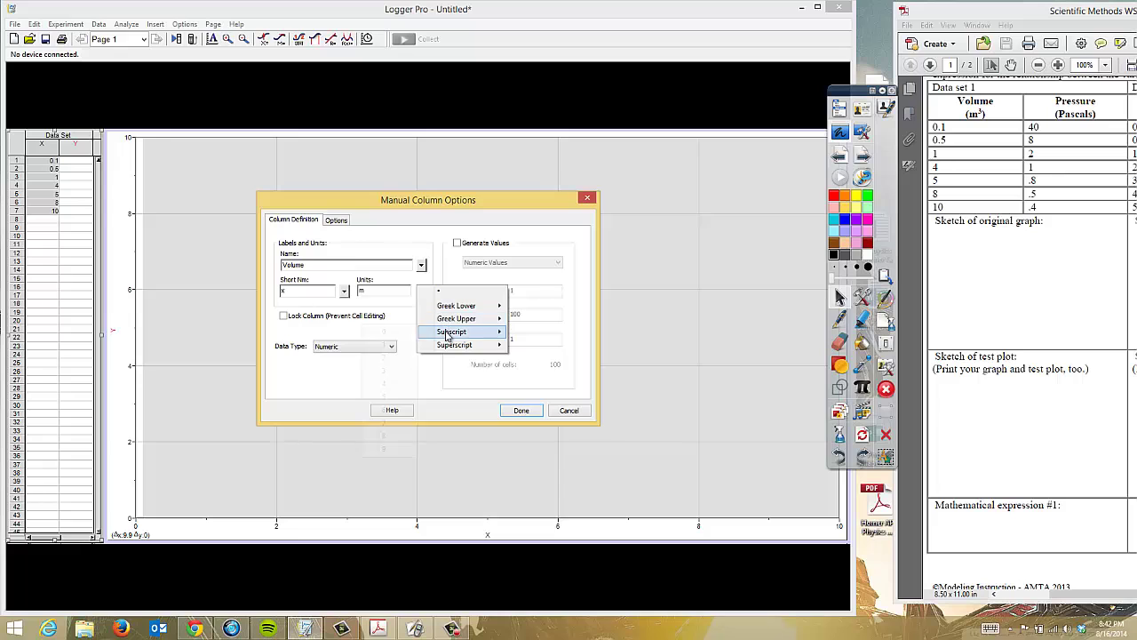
mouse_move(453, 349)
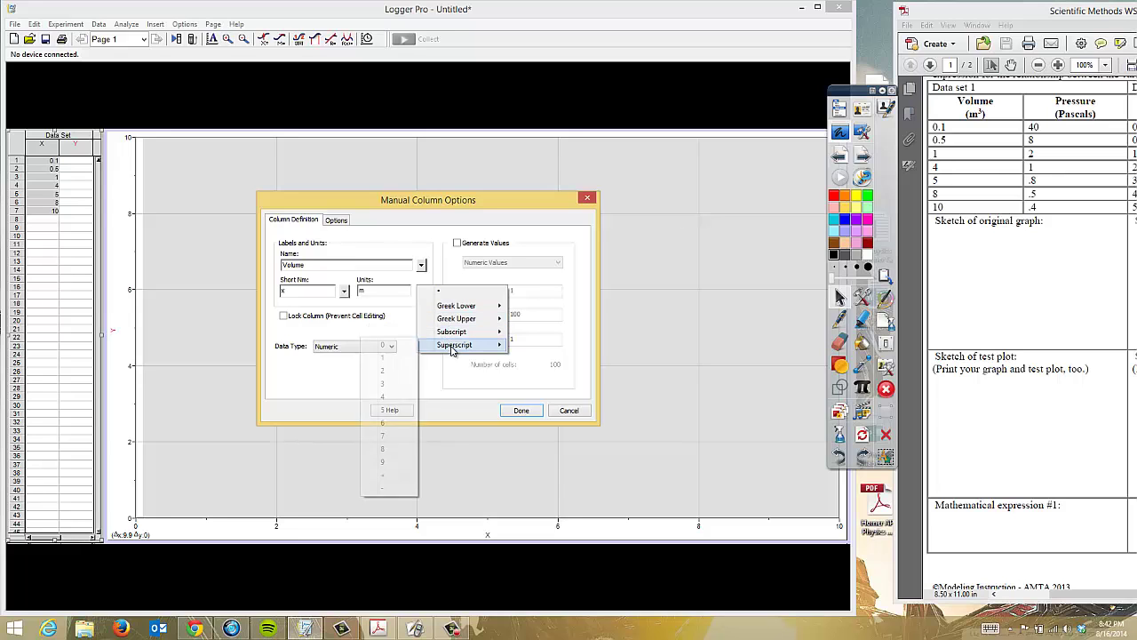
click(395, 385)
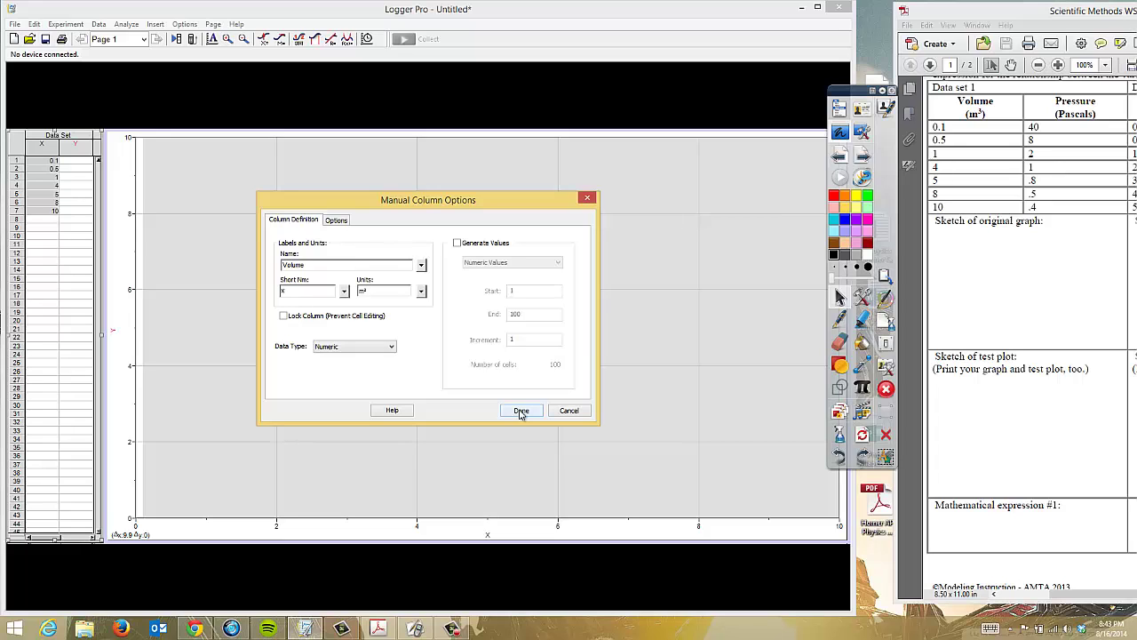
click(522, 412)
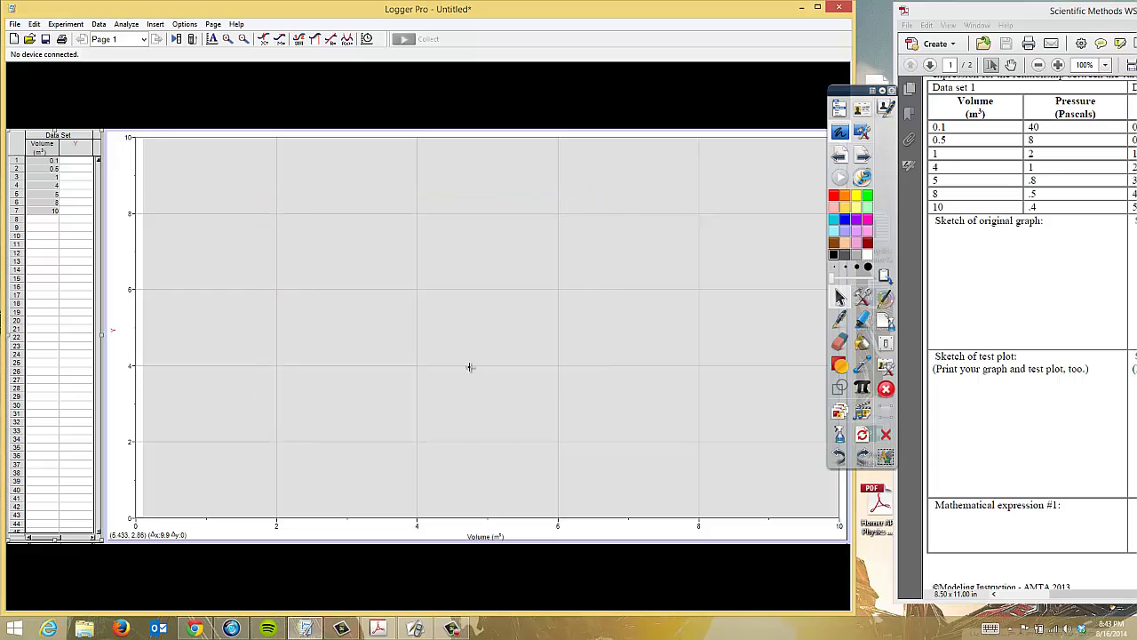
double_click(73, 147)
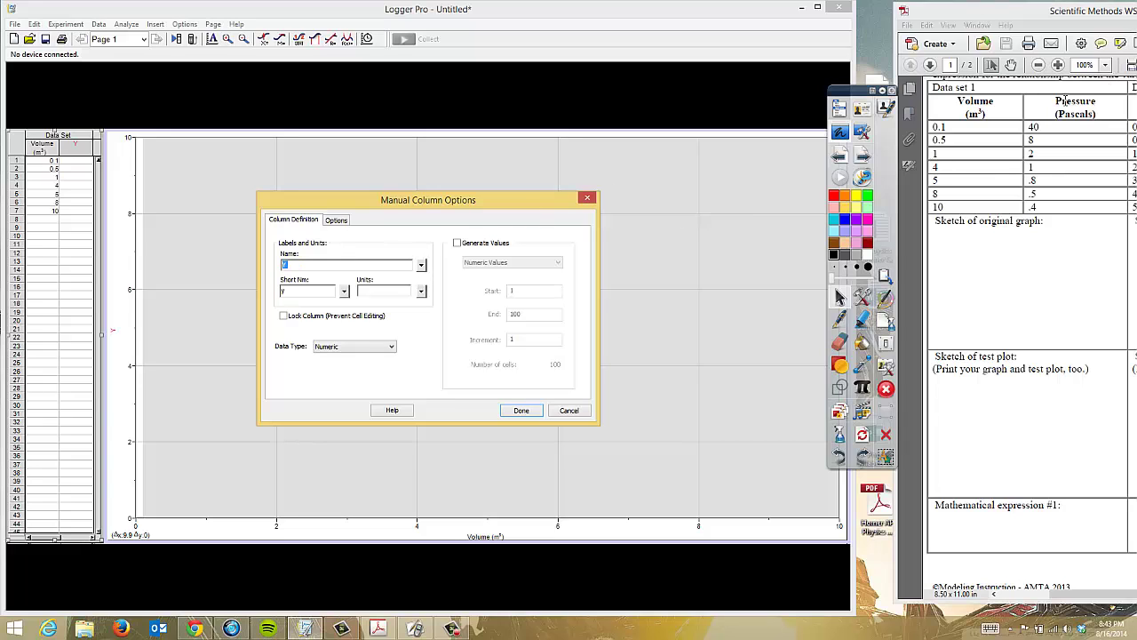
Step: Name the second column Pressure with units Pa
text(Pressure)
click(384, 289)
text(Pa)
click(522, 411)
Step: Enter the pressures 40, 8, 2, 1, 0.8, 0.5 and 0.4 down the Pressure column
click(66, 162)
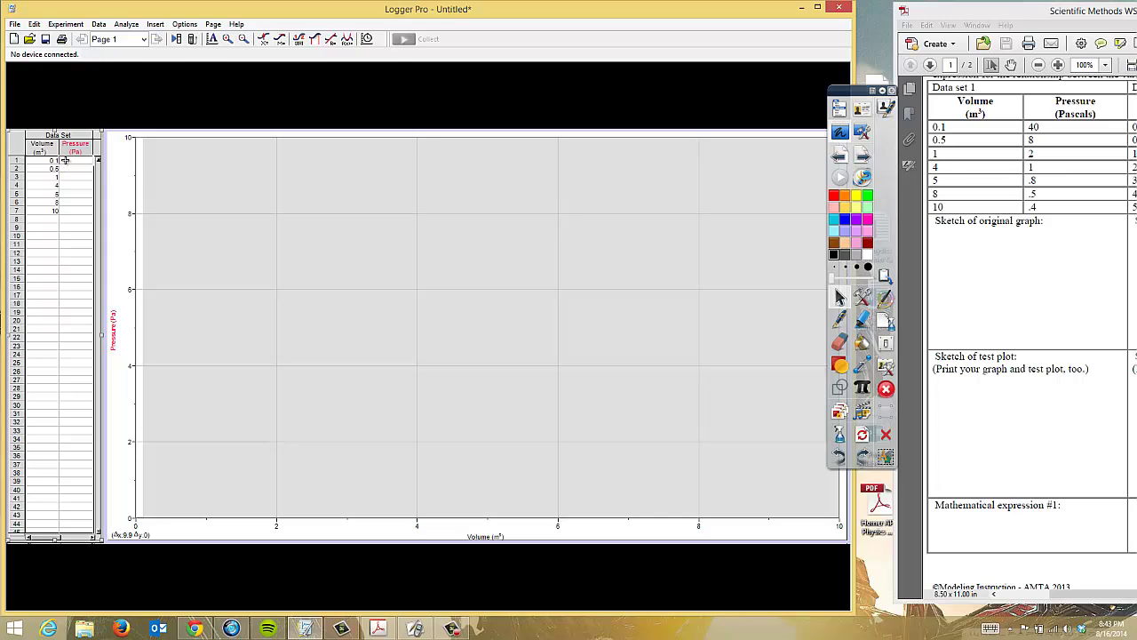
text(40)
key(Return)
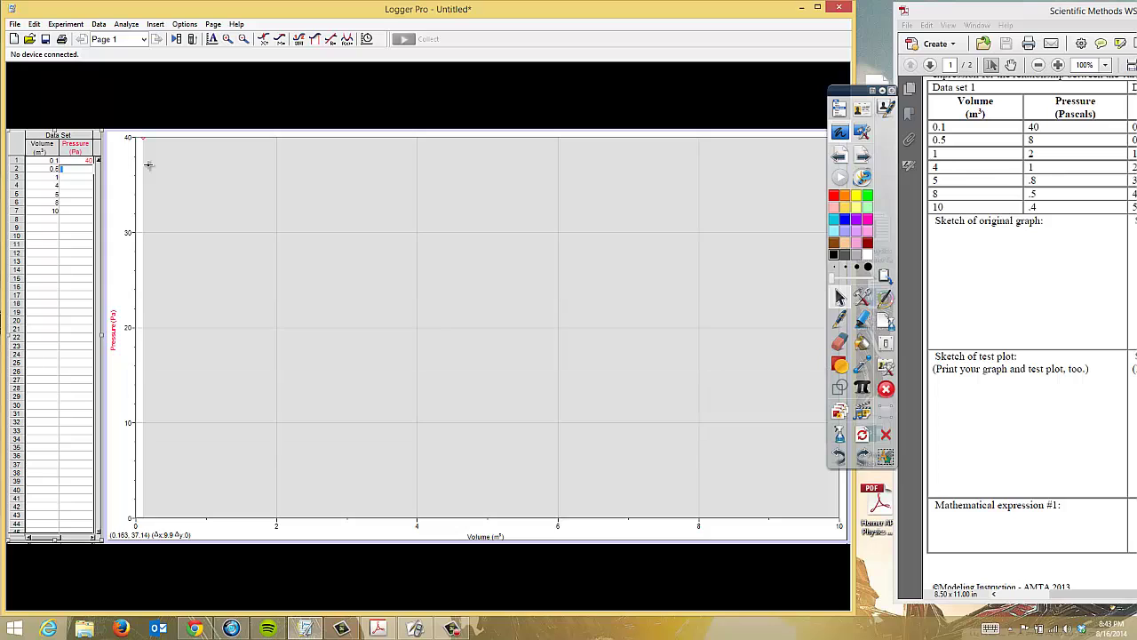
text(8)
key(Return)
text(2)
key(Return)
text(1)
key(Return)
text(.8)
key(Return)
text(.5)
key(Return)
text(.4)
key(Tab)
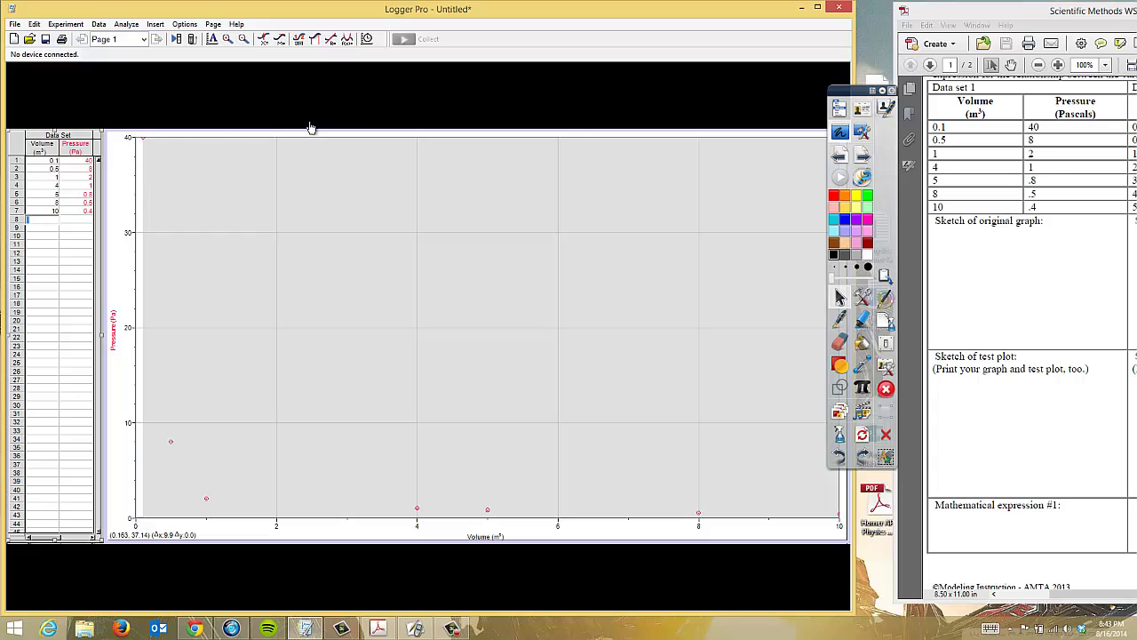
Step: Maximize Logger Pro and autoscale the graph to 0–10 m³ by 0–40 Pa
click(815, 8)
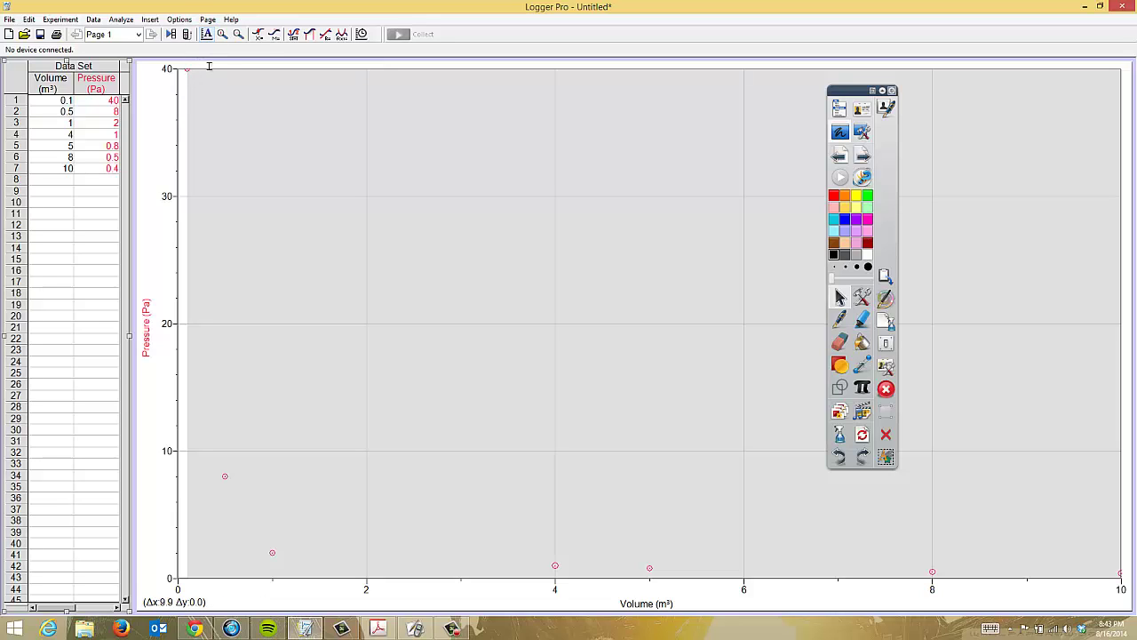
click(195, 100)
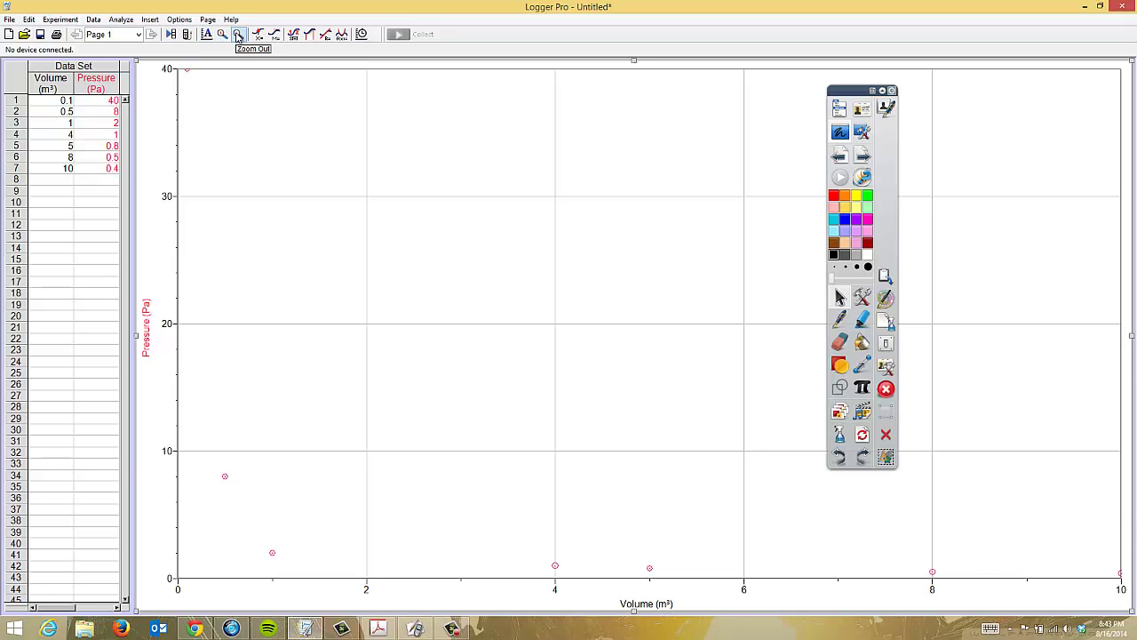
click(238, 35)
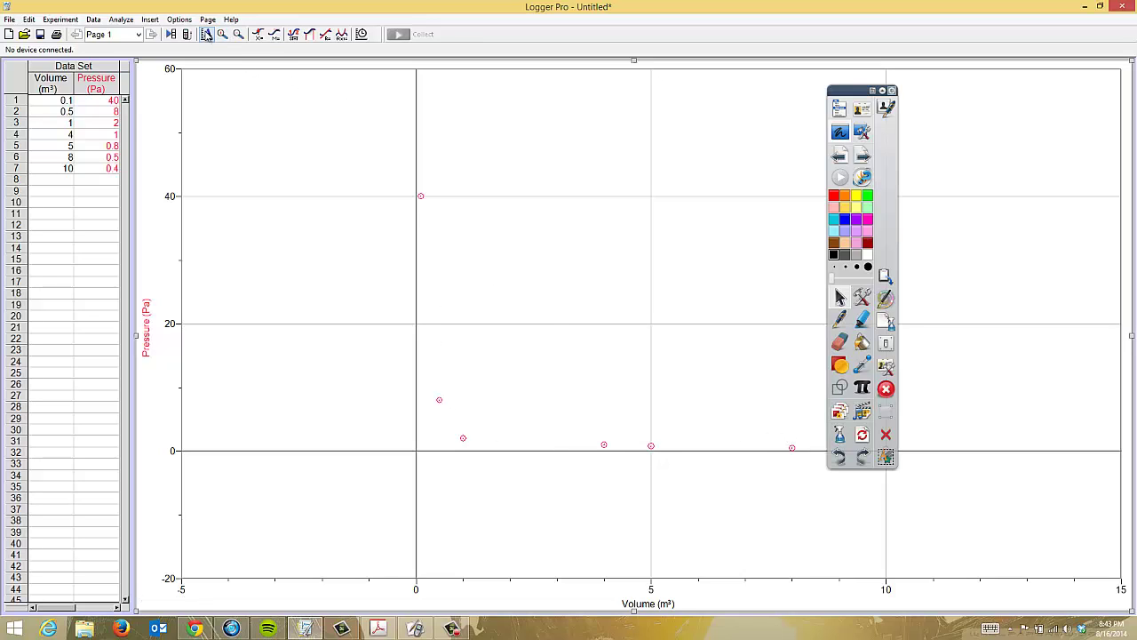
click(206, 34)
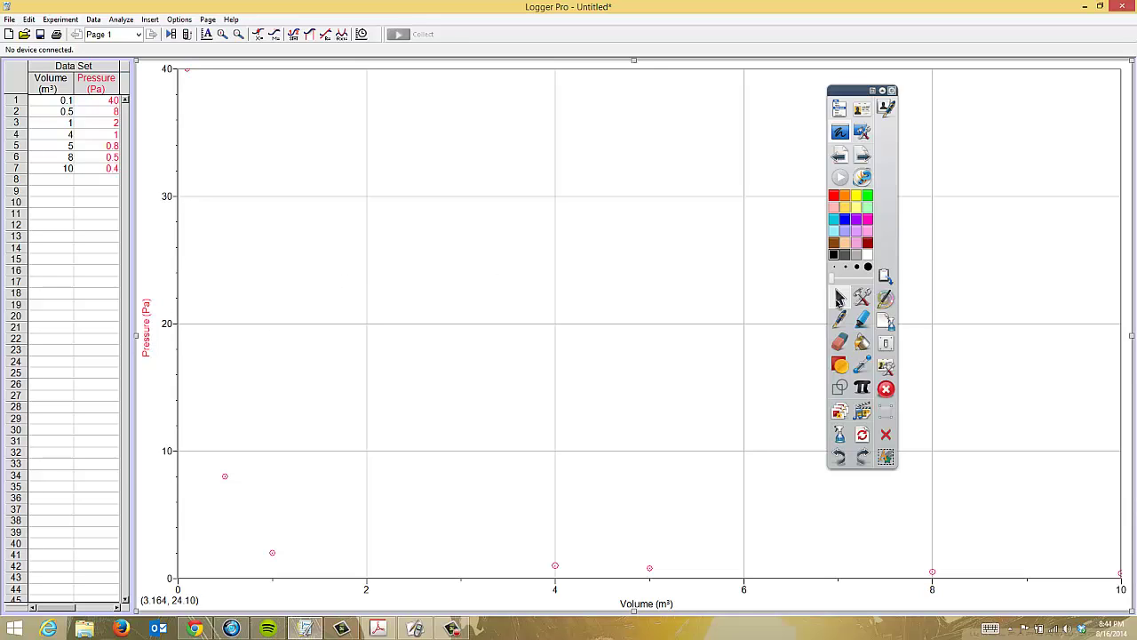
click(844, 320)
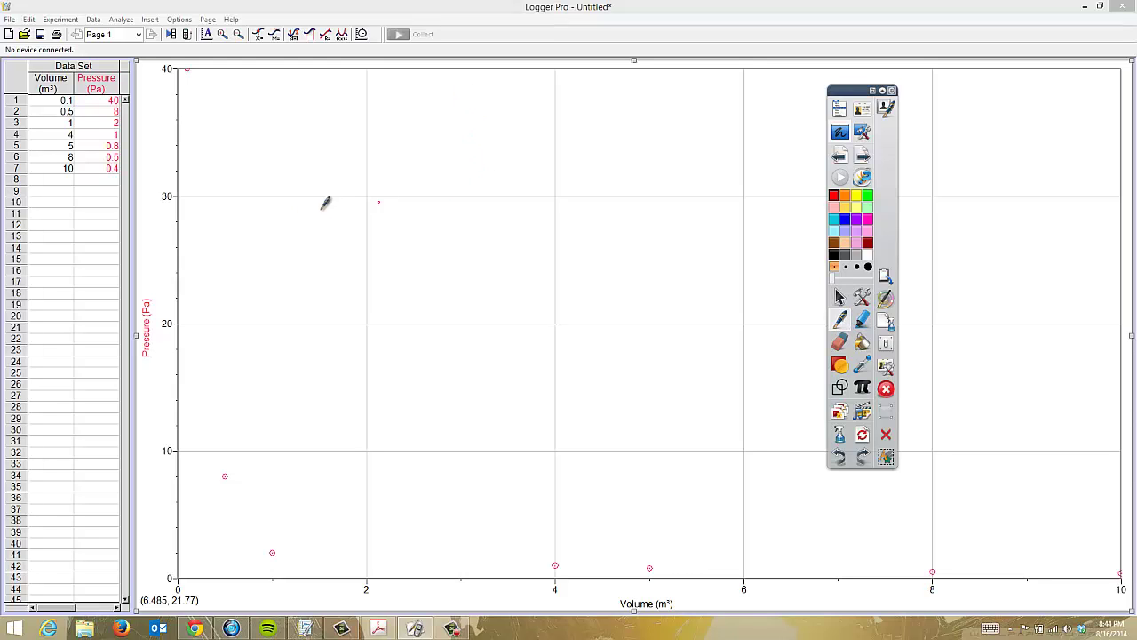
Step: Handwrite y = 1/x in red ink above the data points on the graph
mouse_move(386, 194)
mouse_down()
mouse_move(417, 190)
mouse_move(403, 219)
mouse_move(485, 195)
mouse_up()
drag(458, 208, 488, 208)
mouse_move(540, 156)
mouse_down()
mouse_move(546, 184)
mouse_move(591, 200)
mouse_move(533, 229)
mouse_move(573, 229)
mouse_up()
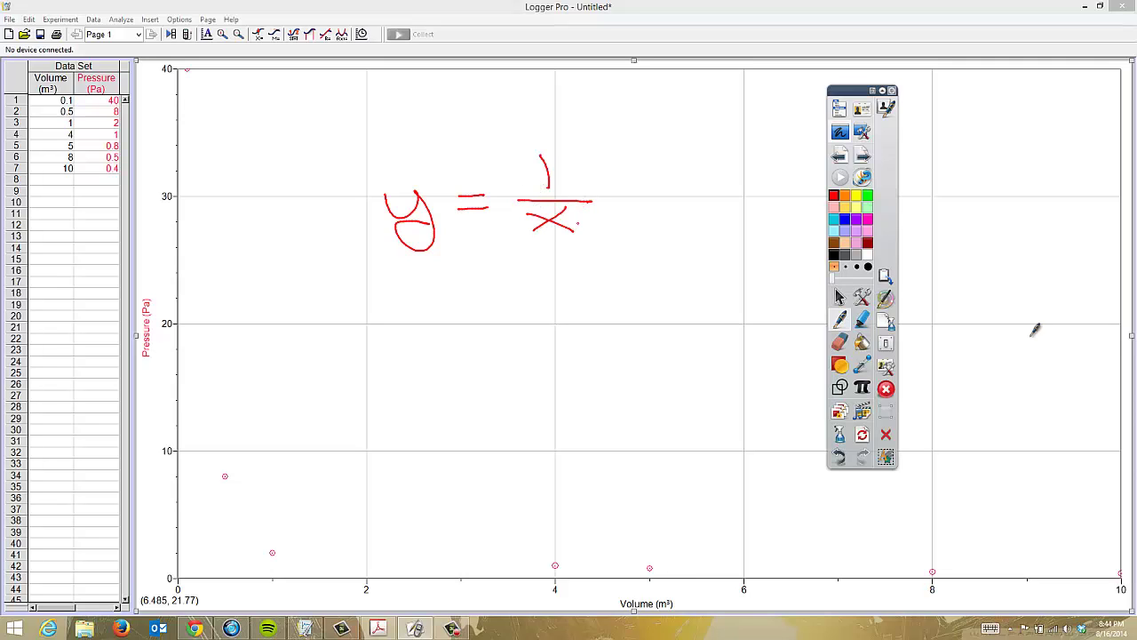
click(839, 298)
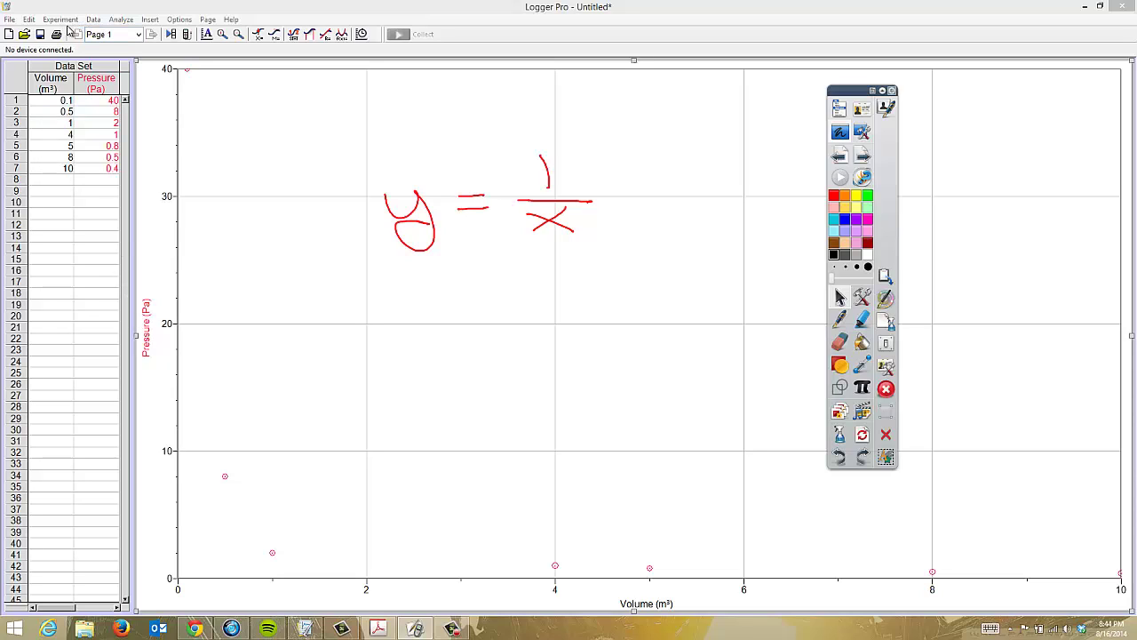
Step: Create a new calculated column named 1/Volume with units 1/m³
click(94, 20)
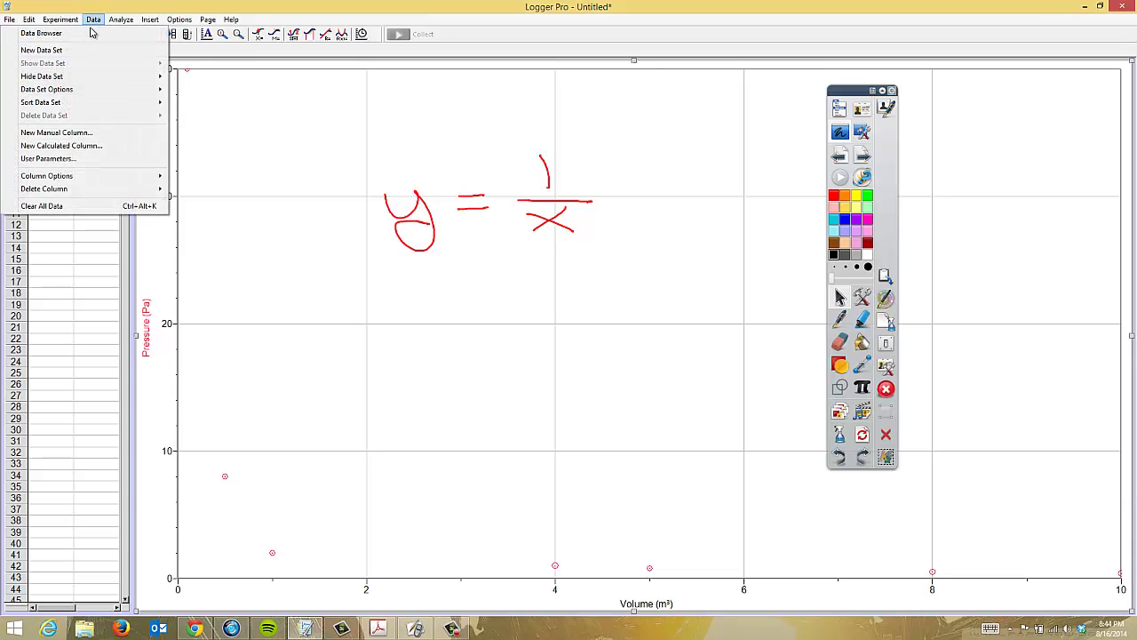
click(103, 145)
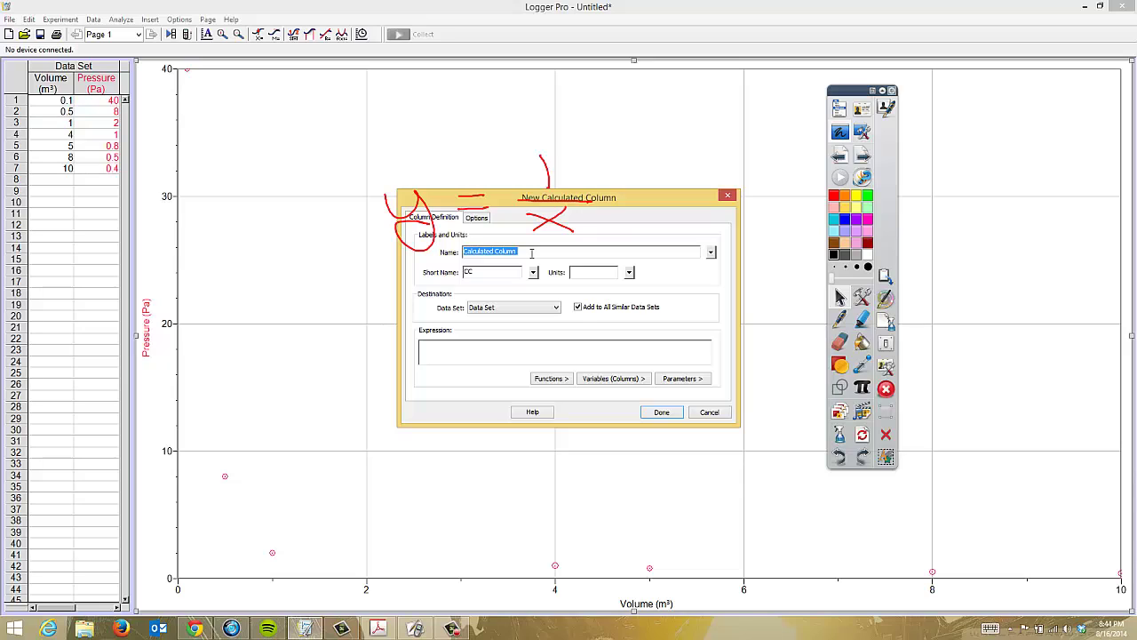
text(1/Volume)
click(596, 272)
click(628, 274)
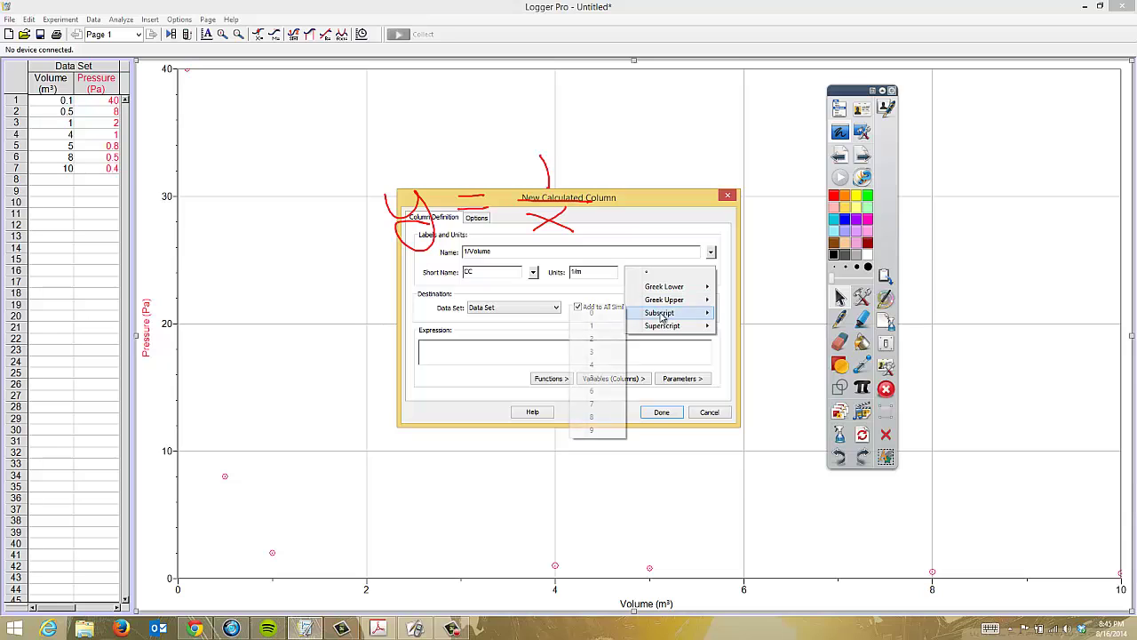
mouse_move(658, 328)
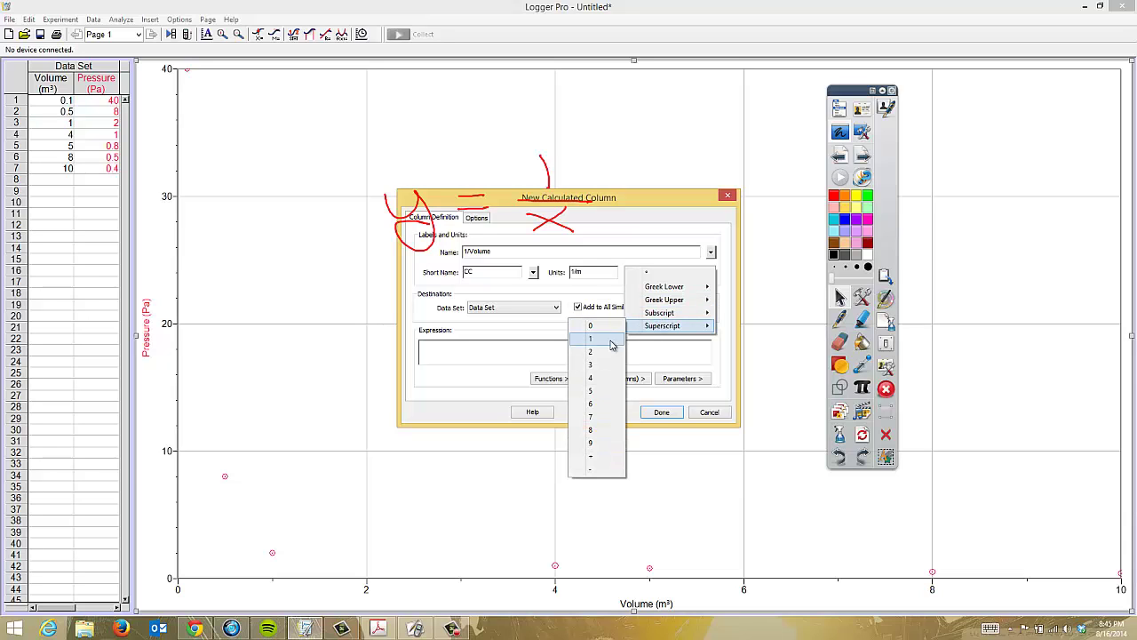
click(602, 365)
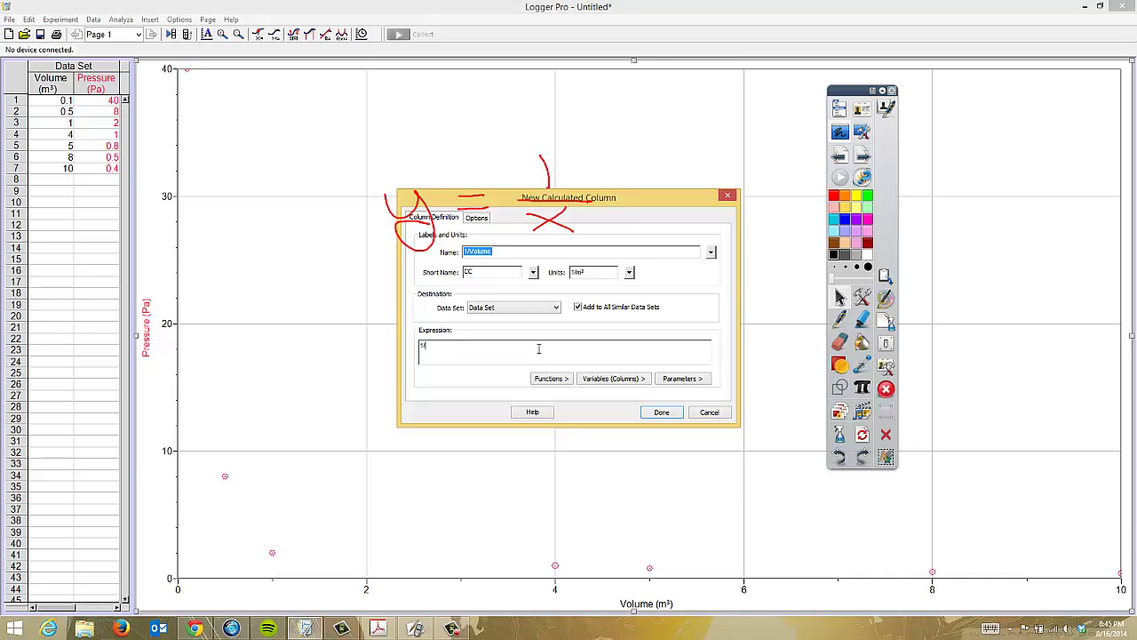
Step: Set the column's expression to 1/"Volume" and create the column
click(605, 379)
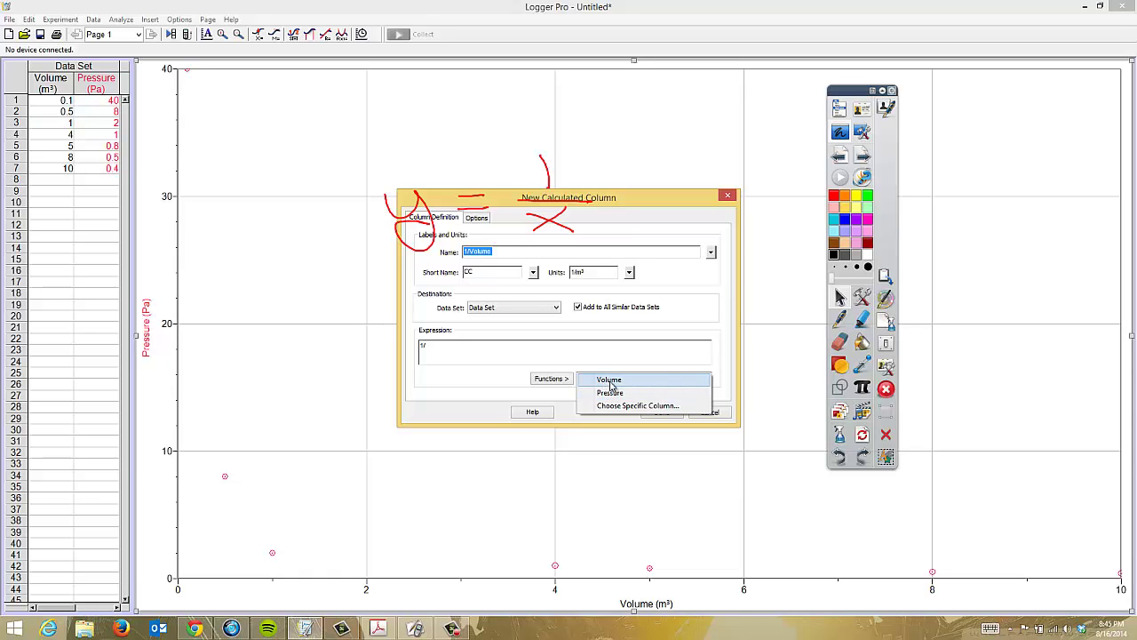
click(610, 380)
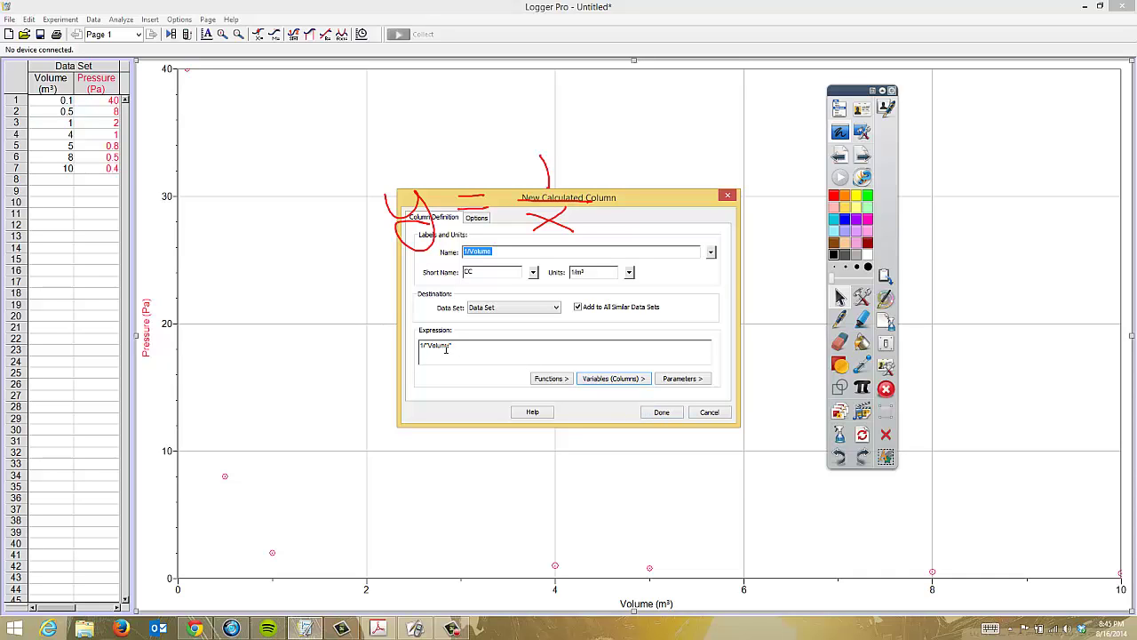
click(660, 414)
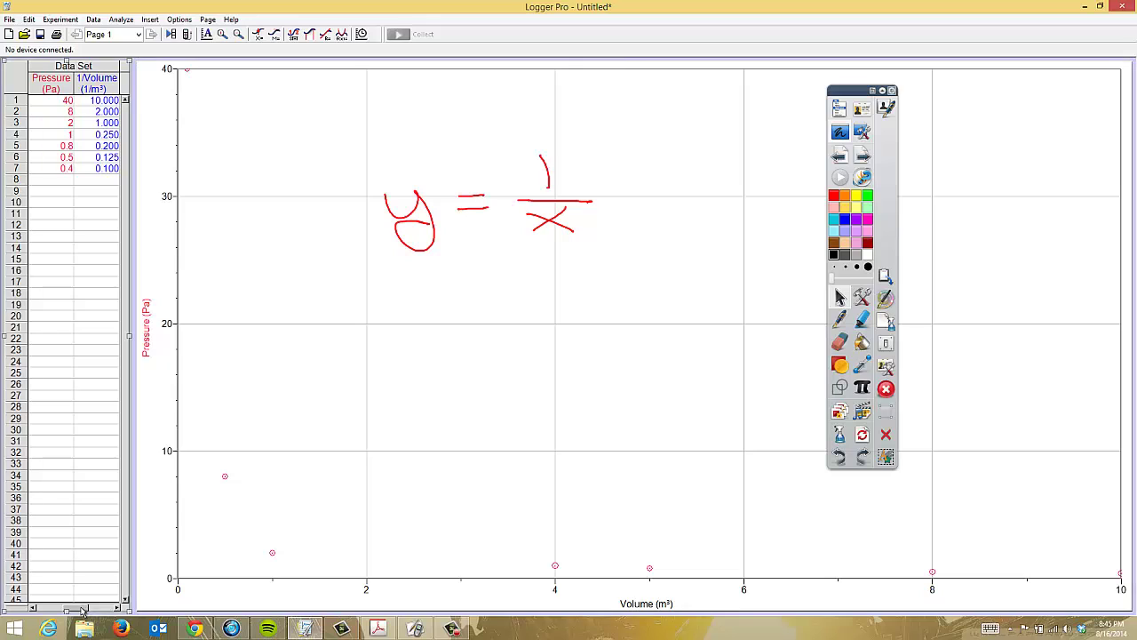
drag(68, 607, 62, 608)
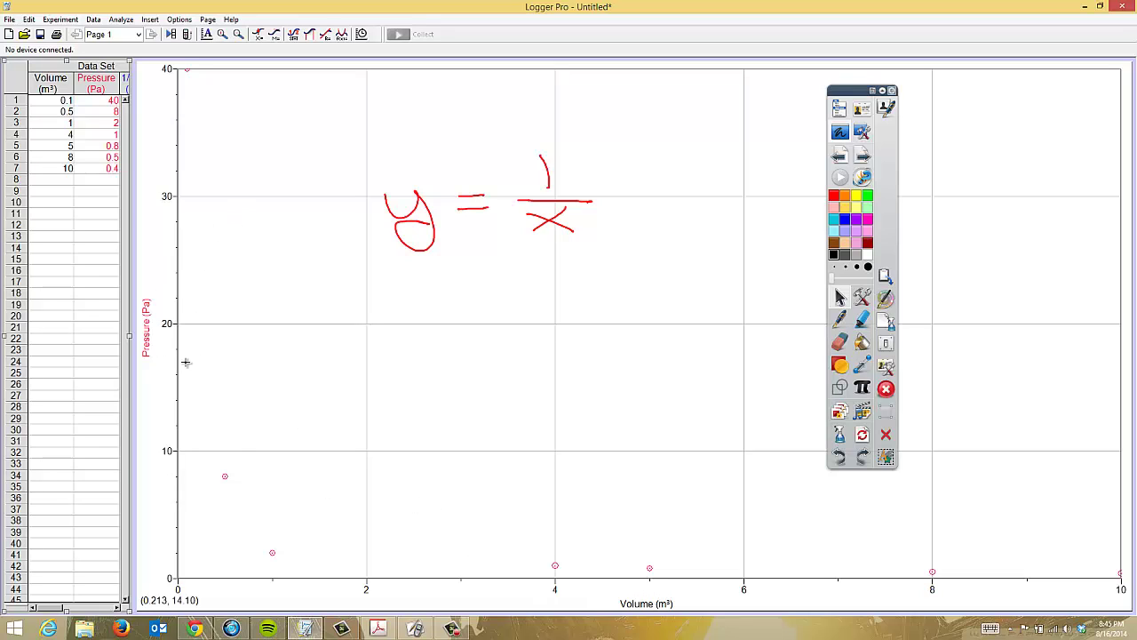
Step: Switch the horizontal axis to 1/Volume and move the ink palette out of the way
click(643, 607)
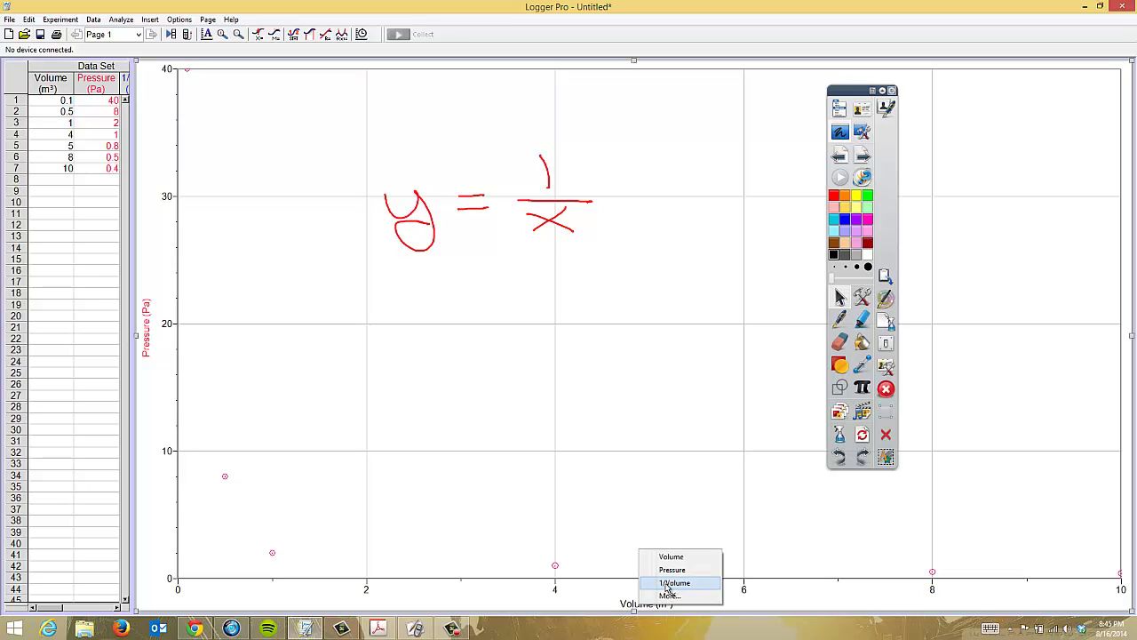
click(668, 584)
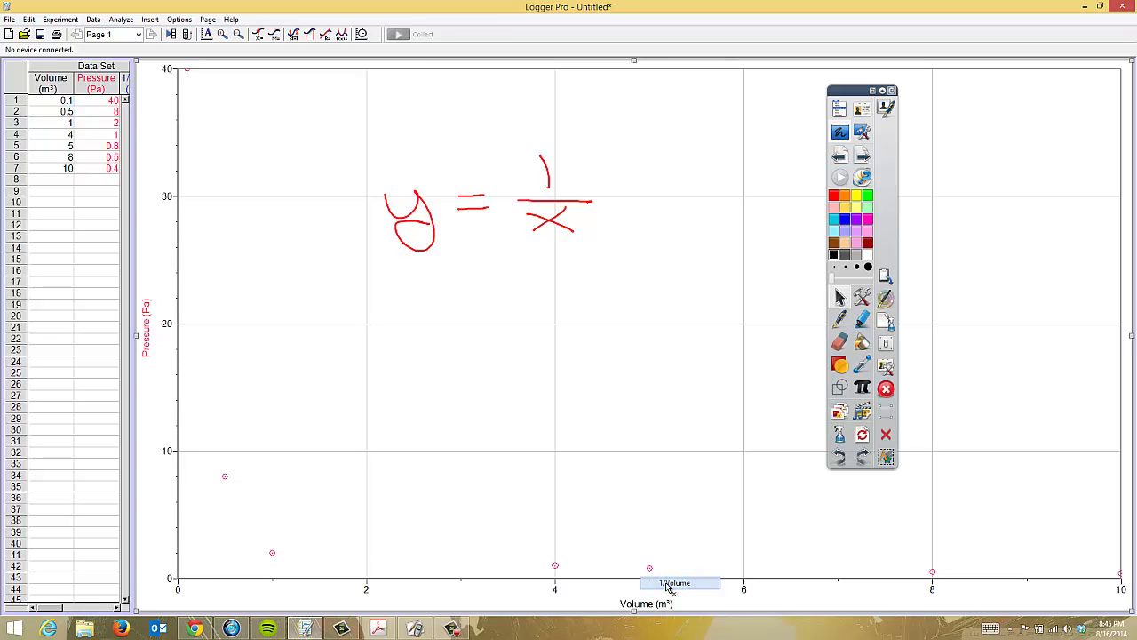
mouse_move(858, 89)
mouse_down()
mouse_move(1016, 162)
mouse_move(1029, 206)
mouse_move(1046, 214)
mouse_up()
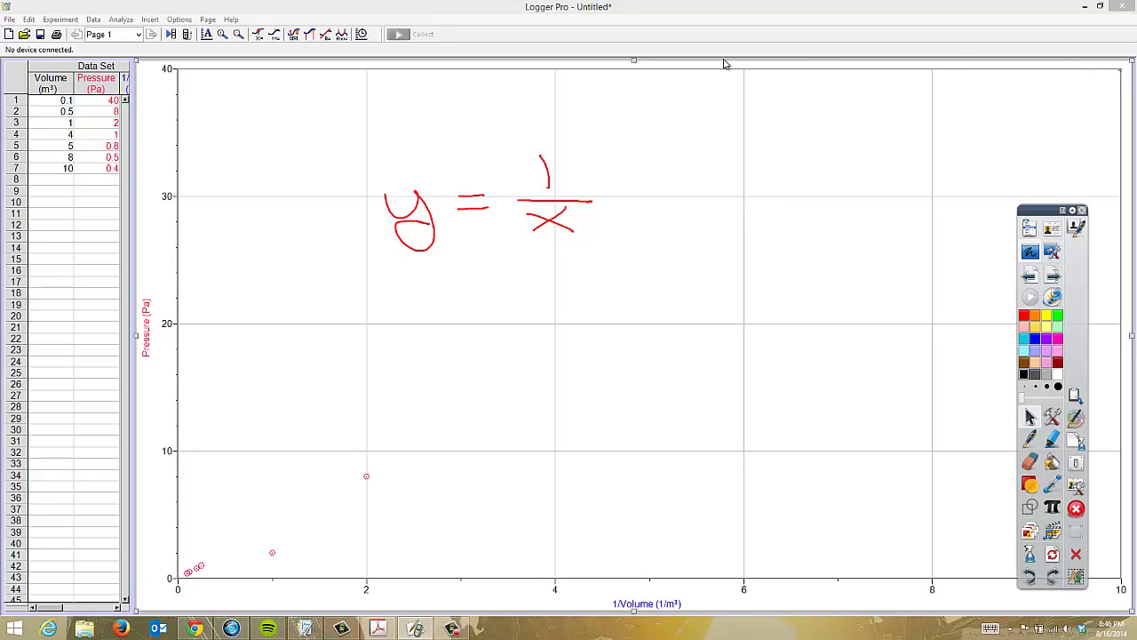
Step: Zoom out and autoscale the axes to fit the replotted points
click(207, 35)
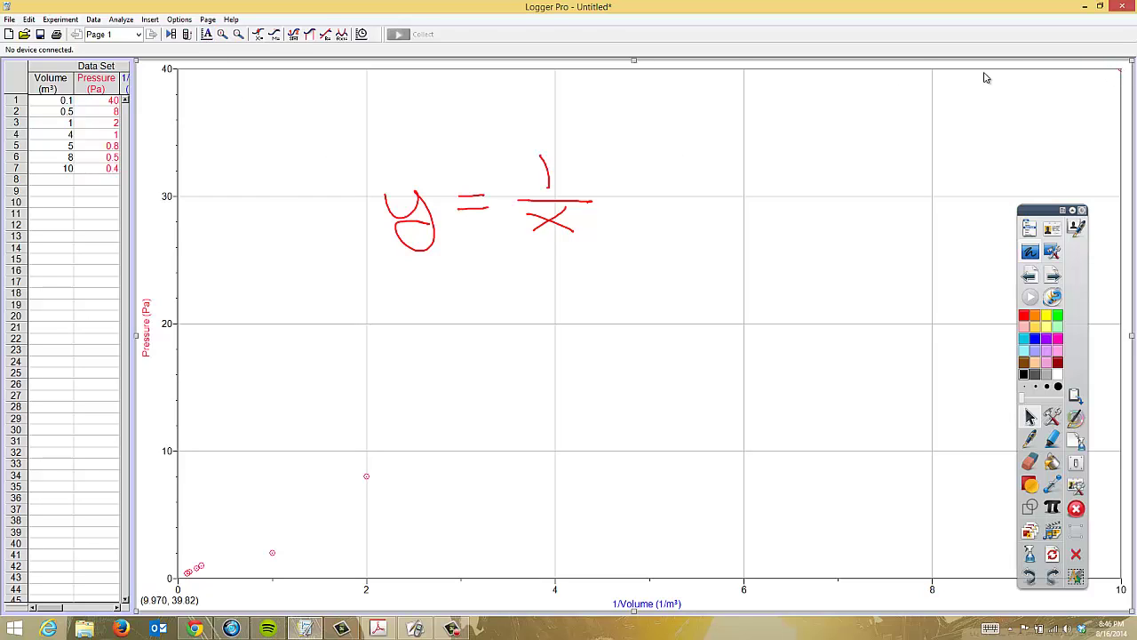
click(239, 35)
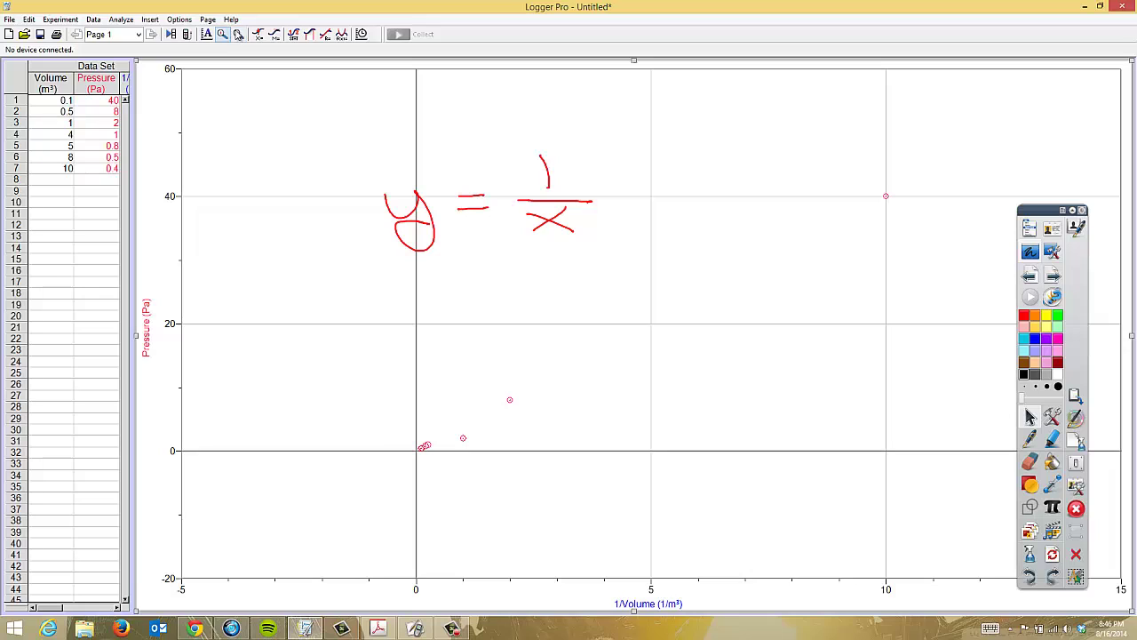
click(206, 34)
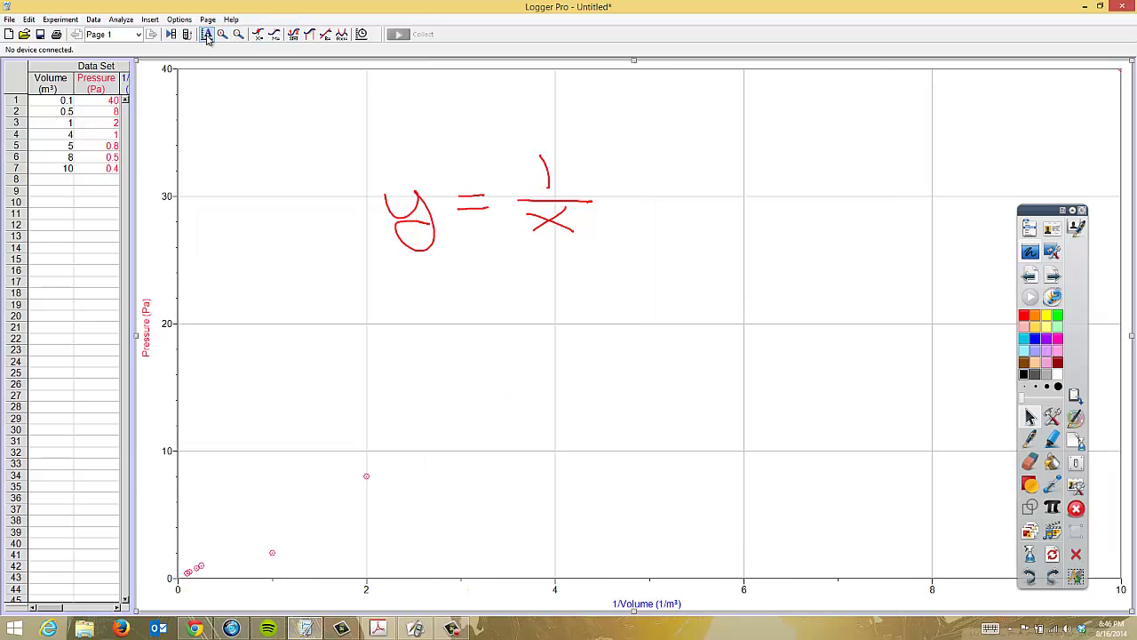
click(326, 36)
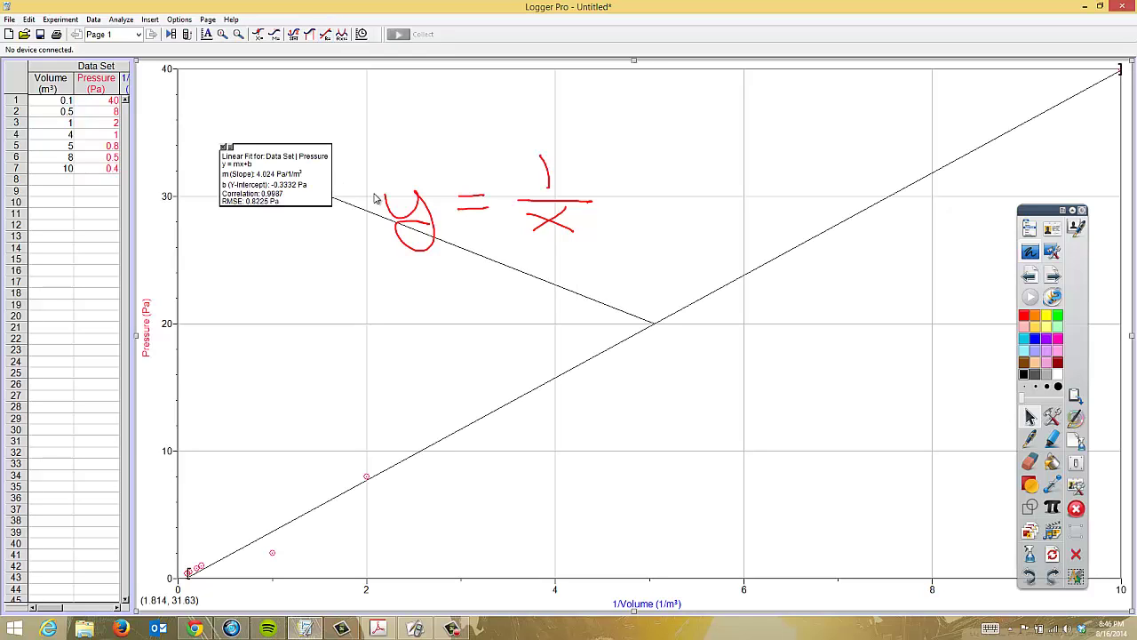
Step: Move the linear-fit readout below the line and erase the handwritten y = 1/x
mouse_move(242, 153)
mouse_down()
mouse_move(342, 155)
mouse_move(251, 157)
mouse_move(448, 229)
mouse_move(717, 353)
mouse_move(806, 373)
mouse_up()
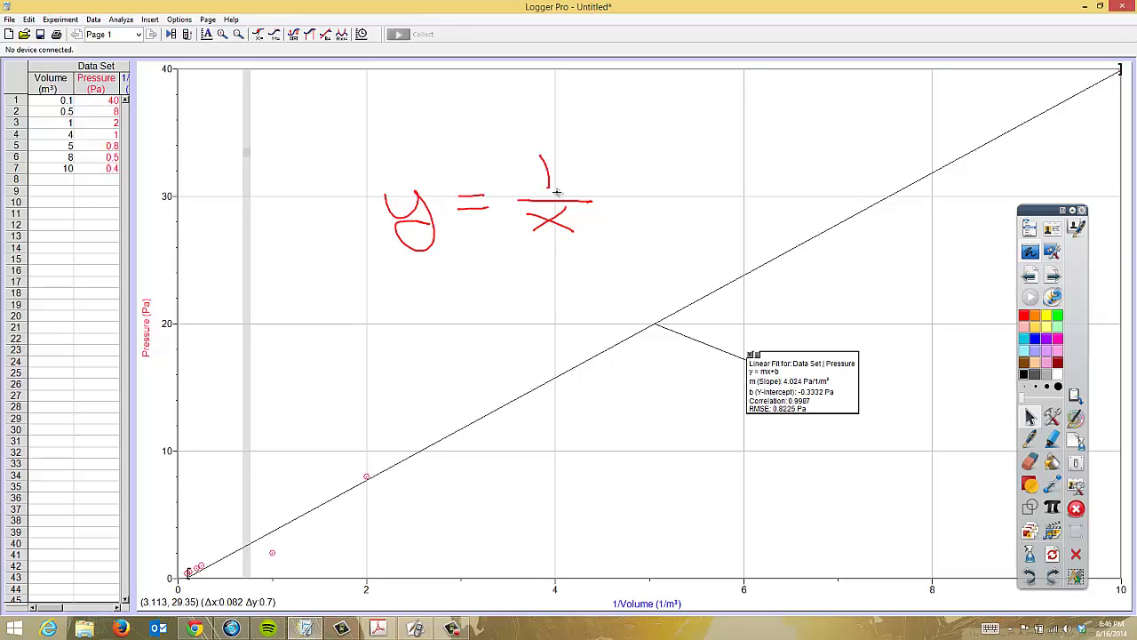
click(1075, 552)
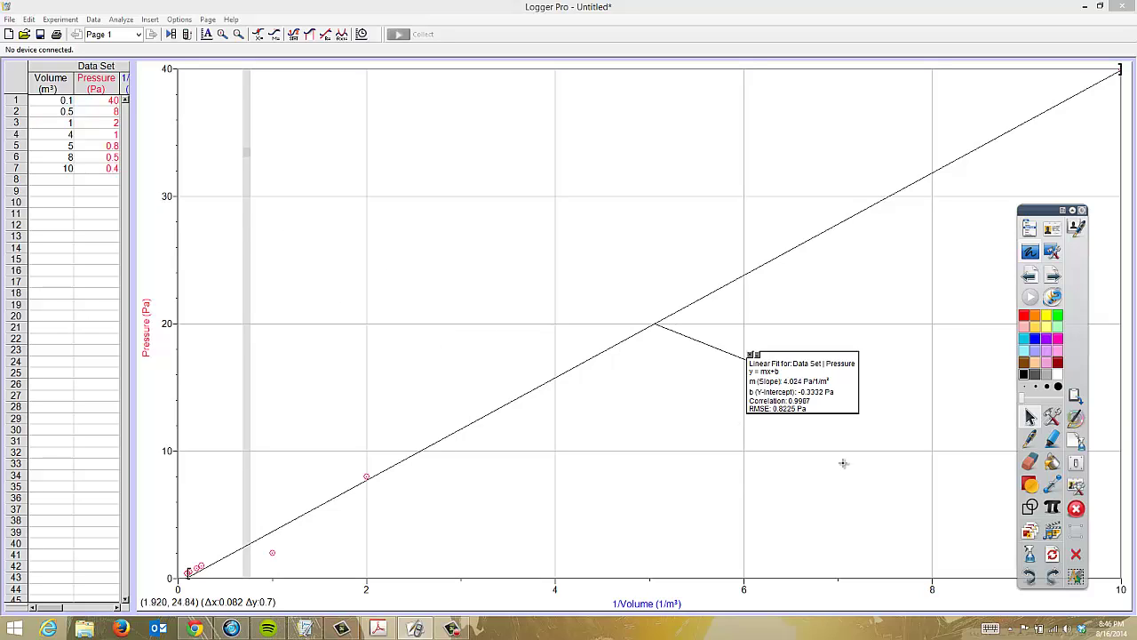
click(1029, 439)
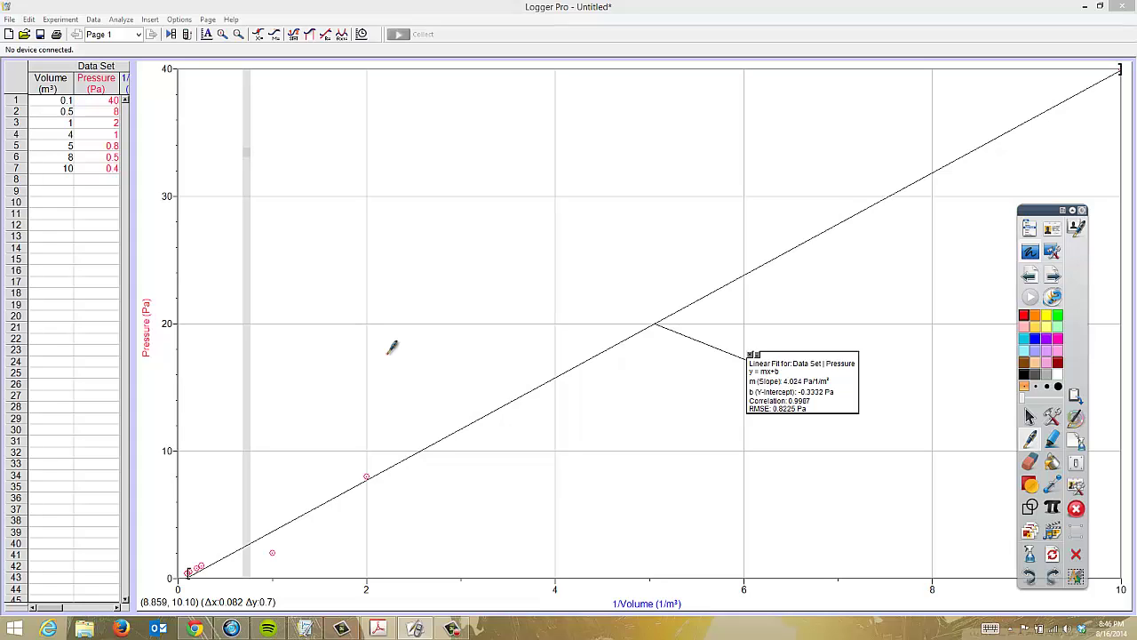
click(387, 353)
Step: Handwrite y = mx + b at the top left of the graph
mouse_move(280, 100)
mouse_down()
mouse_move(294, 96)
mouse_move(318, 118)
mouse_move(399, 106)
mouse_move(397, 119)
mouse_up()
drag(409, 105, 429, 119)
click(443, 105)
mouse_move(429, 104)
mouse_down()
mouse_move(410, 119)
mouse_move(471, 108)
mouse_up()
mouse_move(461, 100)
mouse_down()
mouse_move(459, 120)
mouse_move(480, 117)
mouse_up()
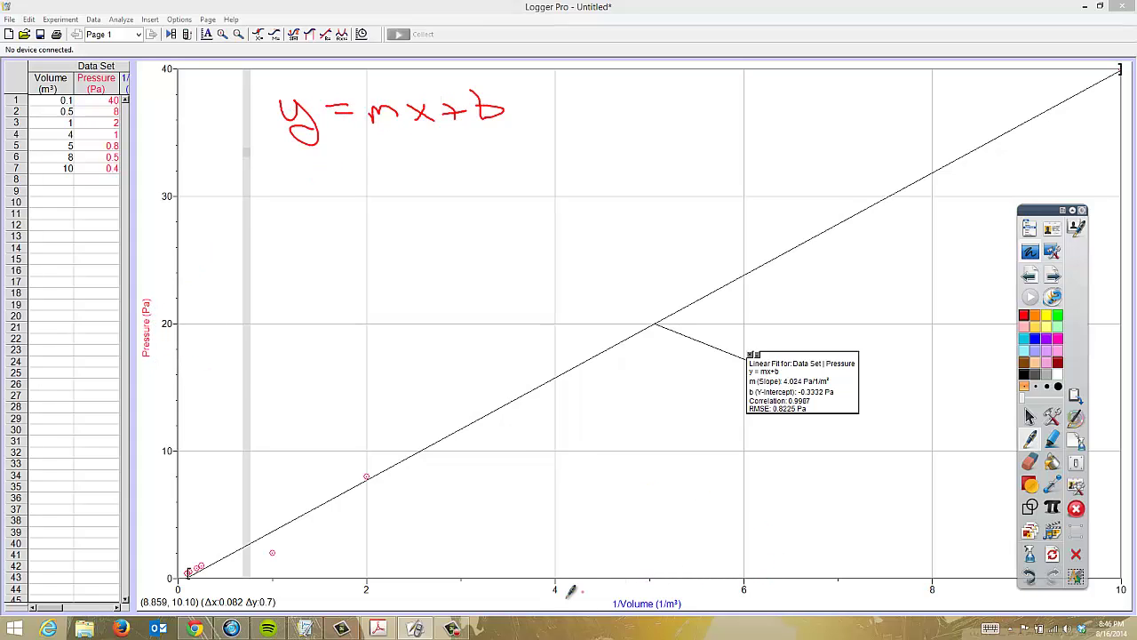
Step: Write Pressure = 4.024 beneath it and begin the Pa units below the fit line
click(291, 181)
mouse_move(276, 176)
mouse_down()
mouse_move(292, 198)
mouse_move(294, 189)
mouse_move(400, 204)
mouse_move(429, 187)
mouse_up()
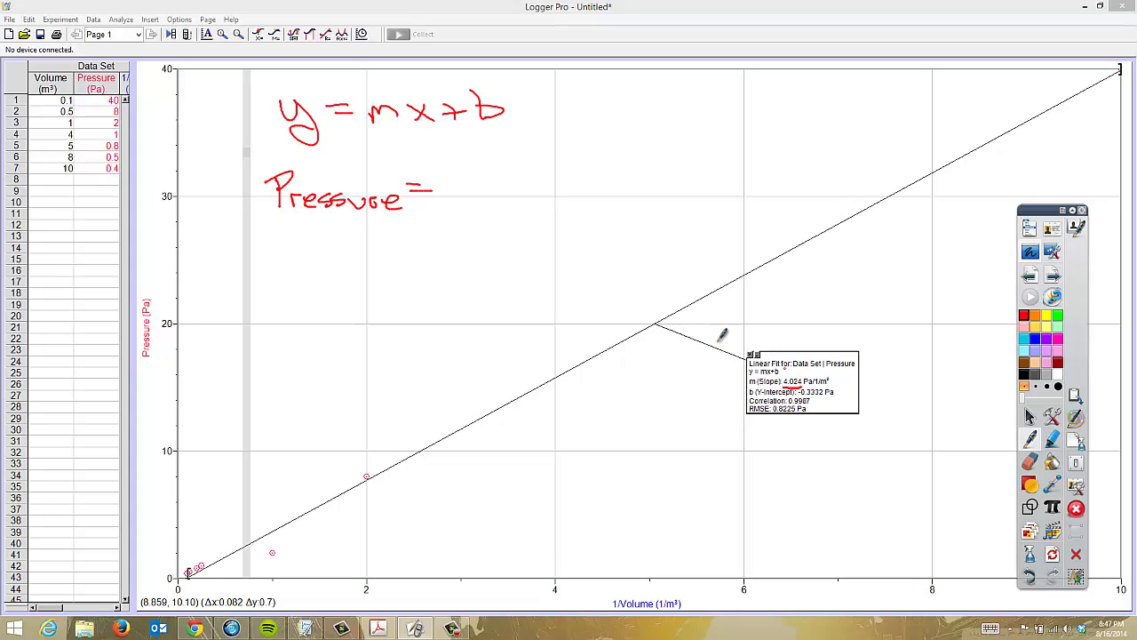
mouse_move(443, 176)
mouse_down()
mouse_move(463, 174)
mouse_move(460, 192)
mouse_move(531, 185)
mouse_move(526, 195)
mouse_up()
click(475, 189)
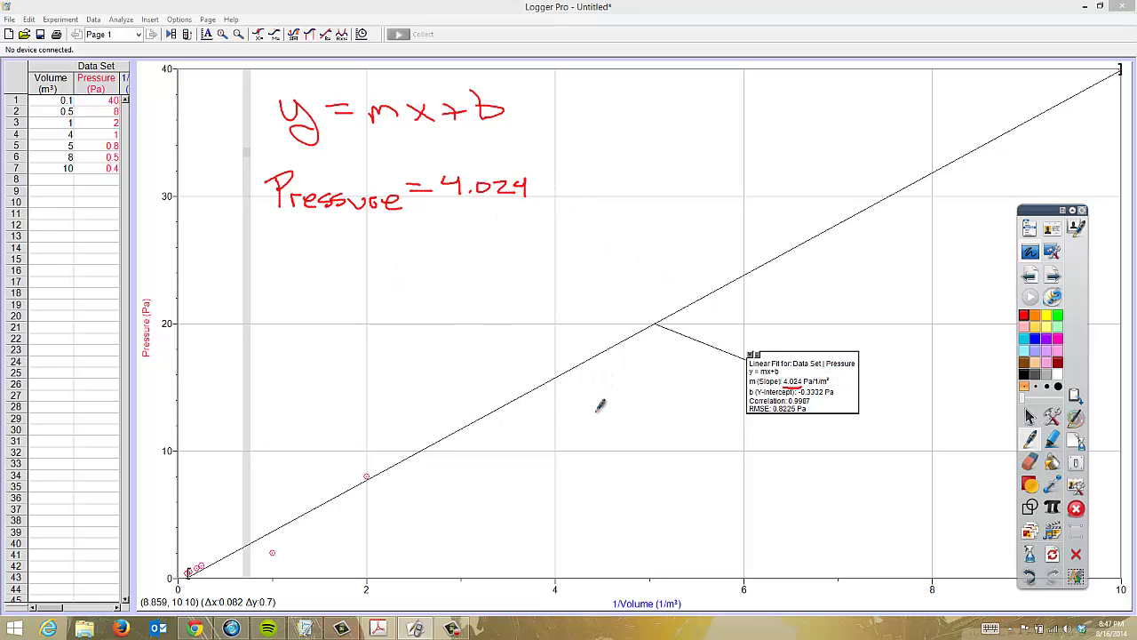
mouse_move(585, 398)
mouse_down()
mouse_move(587, 420)
mouse_move(588, 410)
mouse_move(644, 427)
mouse_move(600, 453)
mouse_move(626, 458)
mouse_move(608, 473)
mouse_move(620, 476)
mouse_up()
Step: Work out the slope units as Pa over 1/m³ times m³/1, then append Pa m³ after 4.024
click(593, 440)
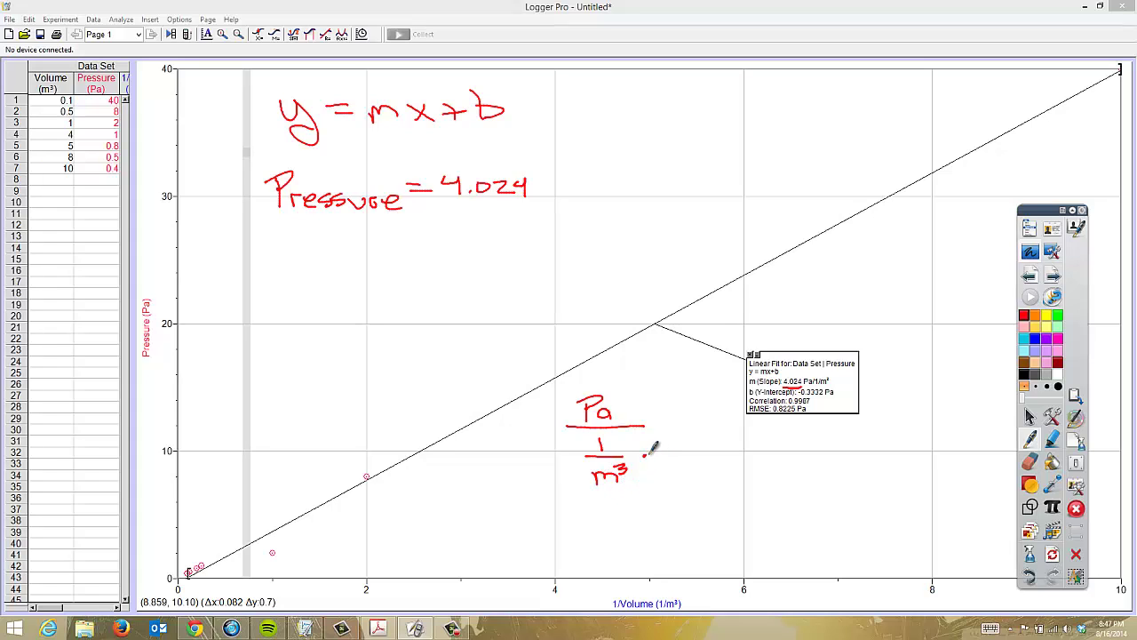
mouse_move(656, 449)
mouse_down()
mouse_move(678, 434)
mouse_move(688, 448)
mouse_move(677, 480)
mouse_up()
mouse_move(638, 387)
mouse_down()
mouse_move(663, 364)
mouse_move(675, 391)
mouse_move(655, 411)
mouse_up()
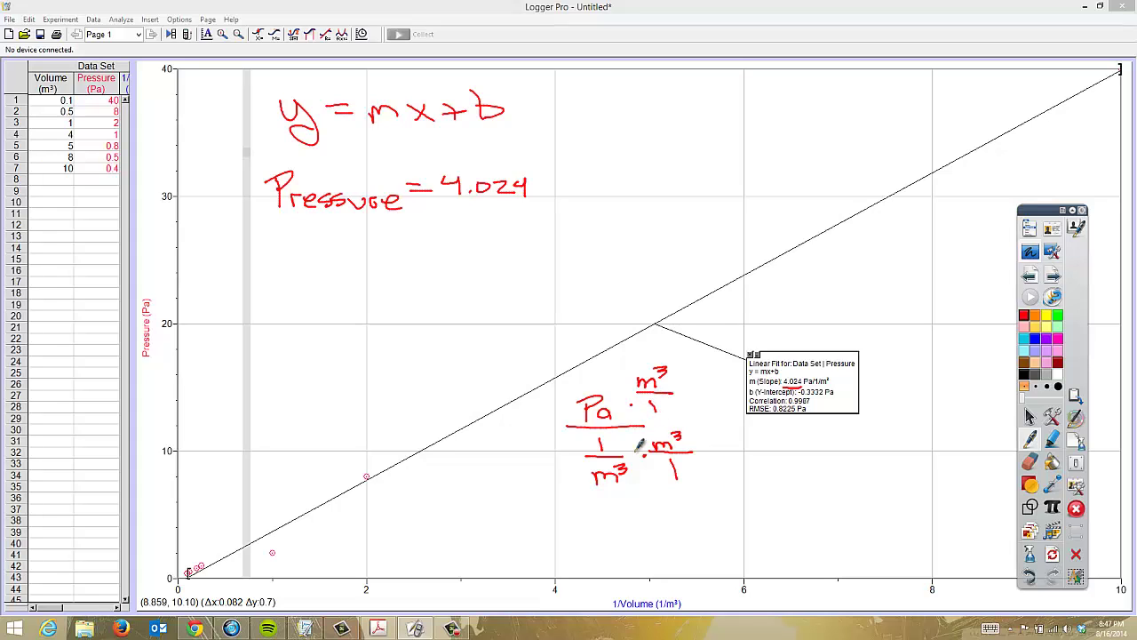
drag(636, 452, 600, 480)
mouse_move(538, 176)
mouse_down()
mouse_move(536, 197)
mouse_move(551, 177)
mouse_move(560, 195)
mouse_move(579, 192)
mouse_move(586, 169)
mouse_move(597, 184)
mouse_up()
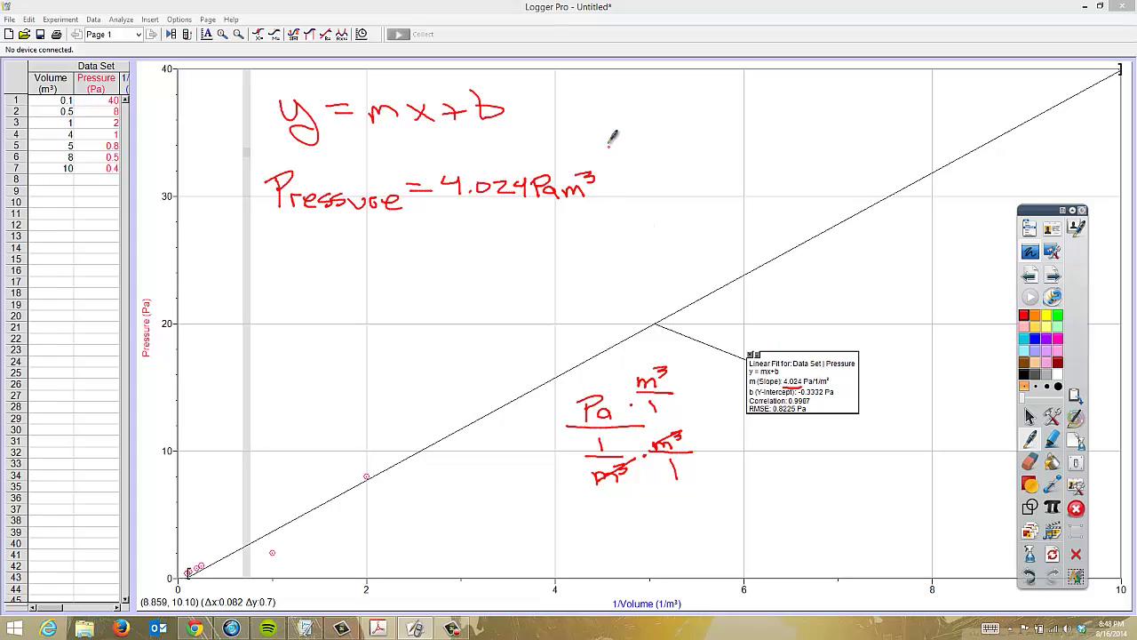
Step: Cross out the y and the m in the handwritten y = mx + b
drag(263, 119, 299, 107)
drag(366, 125, 396, 104)
click(655, 520)
Step: Write (1/Volume) − .3332 after 4.024 Pa m³ and draw an arrow at the −0.3332 Pa intercept
drag(612, 155, 612, 220)
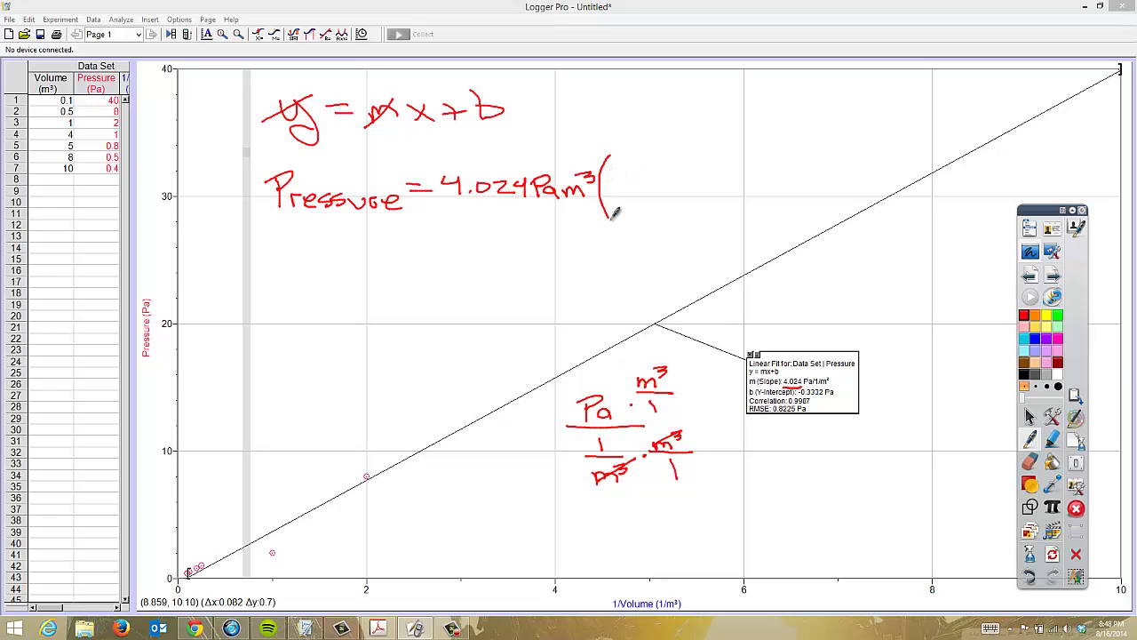
mouse_move(633, 158)
mouse_down()
mouse_move(632, 176)
mouse_move(693, 184)
mouse_up()
drag(611, 192, 709, 203)
drag(682, 161, 718, 201)
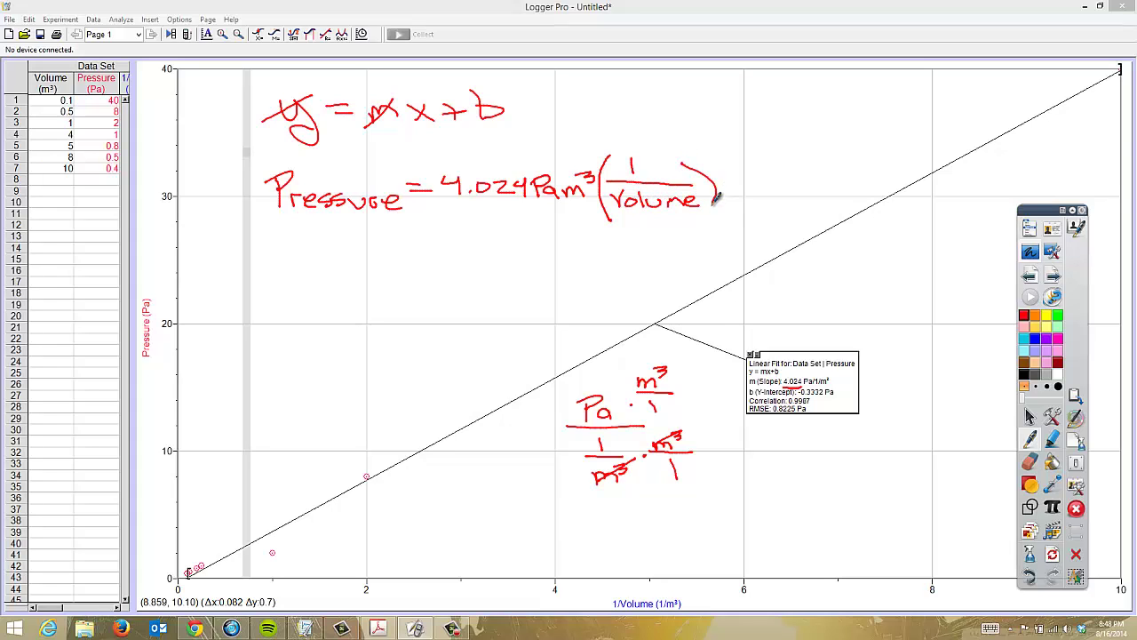
drag(832, 395, 858, 385)
drag(725, 184, 748, 184)
mouse_move(769, 174)
mouse_down()
mouse_move(780, 188)
mouse_move(842, 178)
mouse_move(853, 189)
mouse_move(897, 167)
mouse_move(905, 185)
mouse_up()
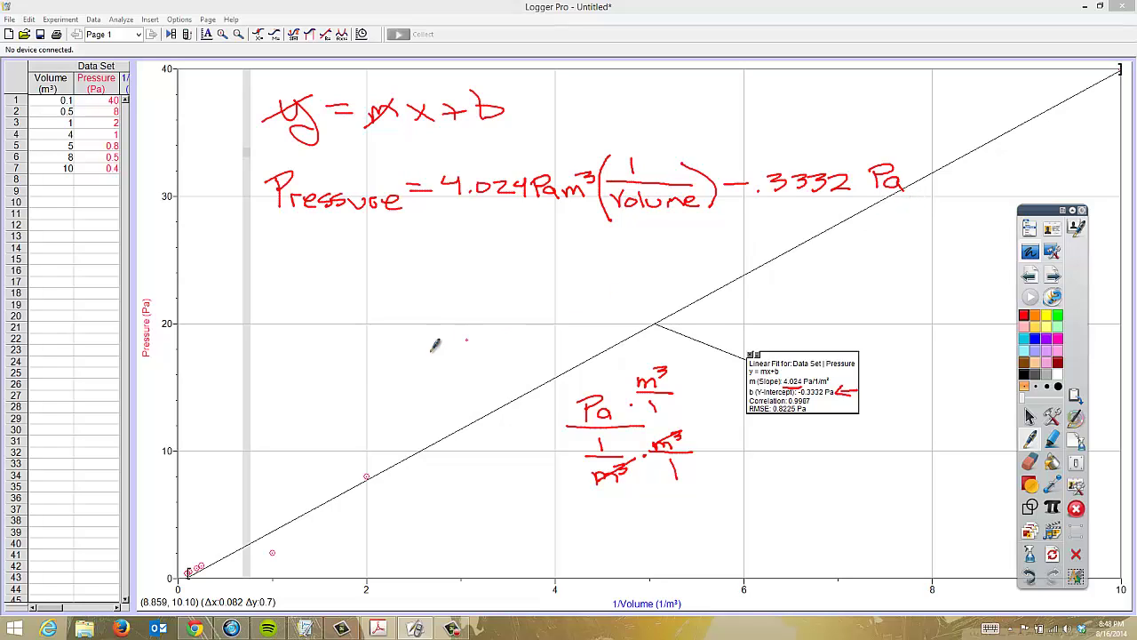
Step: Bring the worksheet PDF to the front and move it over the Logger Pro graph
click(362, 365)
click(377, 629)
drag(977, 13, 552, 29)
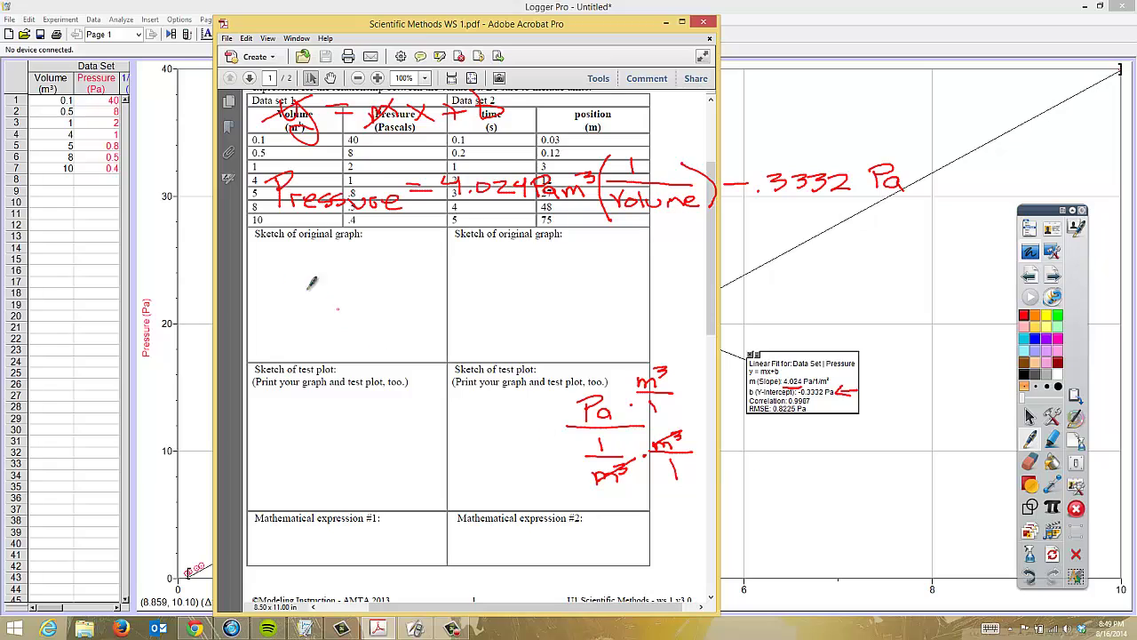
Step: Sketch the falling original curve and the rising straight test plot with labelled axes
mouse_move(276, 250)
mouse_down()
mouse_move(278, 341)
mouse_move(384, 339)
mouse_up()
mouse_move(286, 253)
mouse_down()
mouse_move(313, 299)
mouse_move(385, 328)
mouse_up()
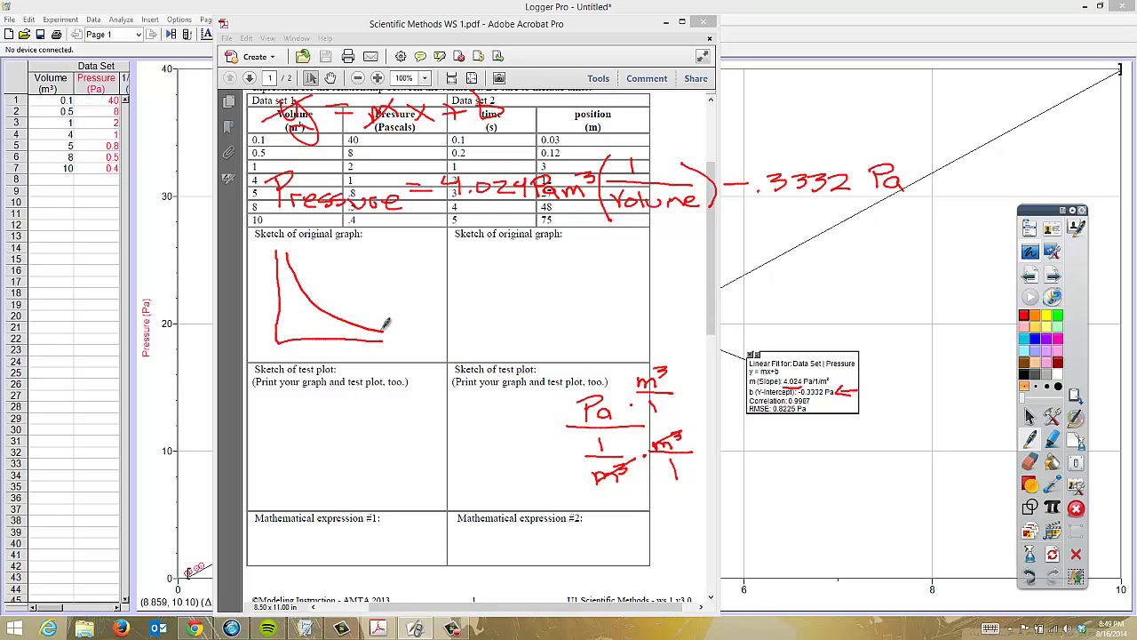
mouse_move(285, 399)
mouse_down()
mouse_move(295, 483)
mouse_move(405, 495)
mouse_up()
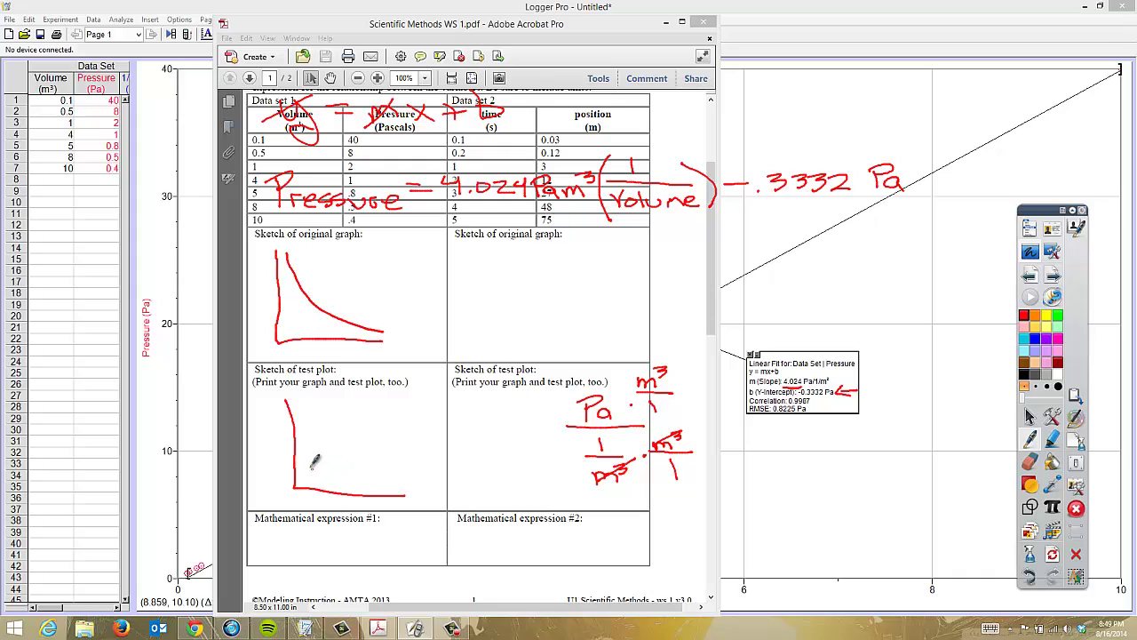
drag(308, 480, 433, 424)
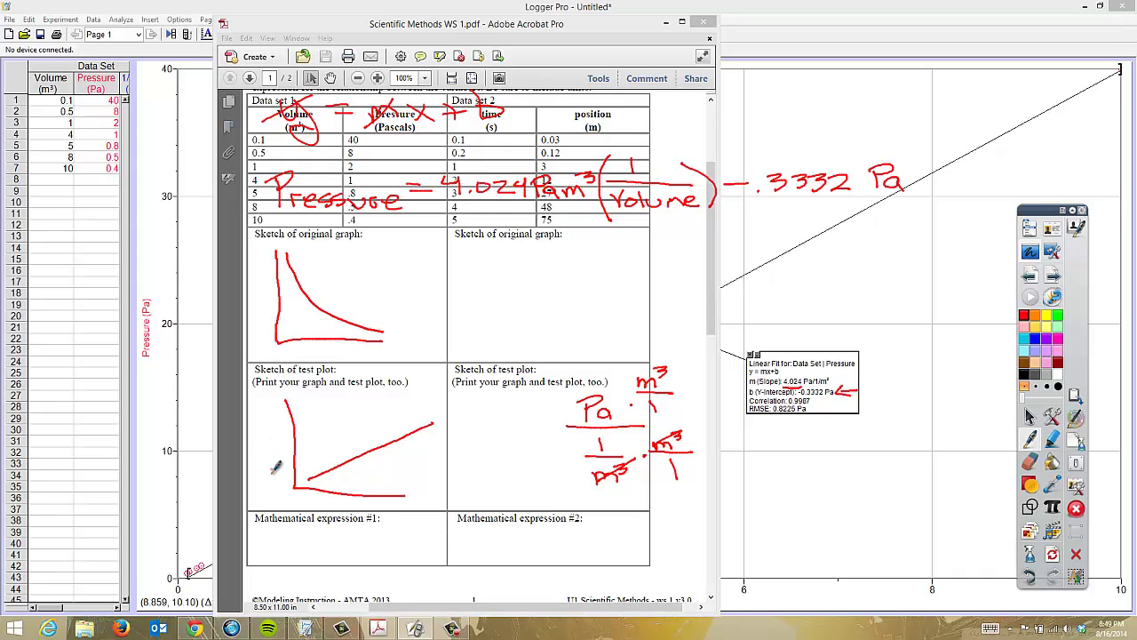
mouse_move(269, 452)
mouse_down()
mouse_move(269, 469)
mouse_move(278, 412)
mouse_up()
drag(311, 497, 345, 494)
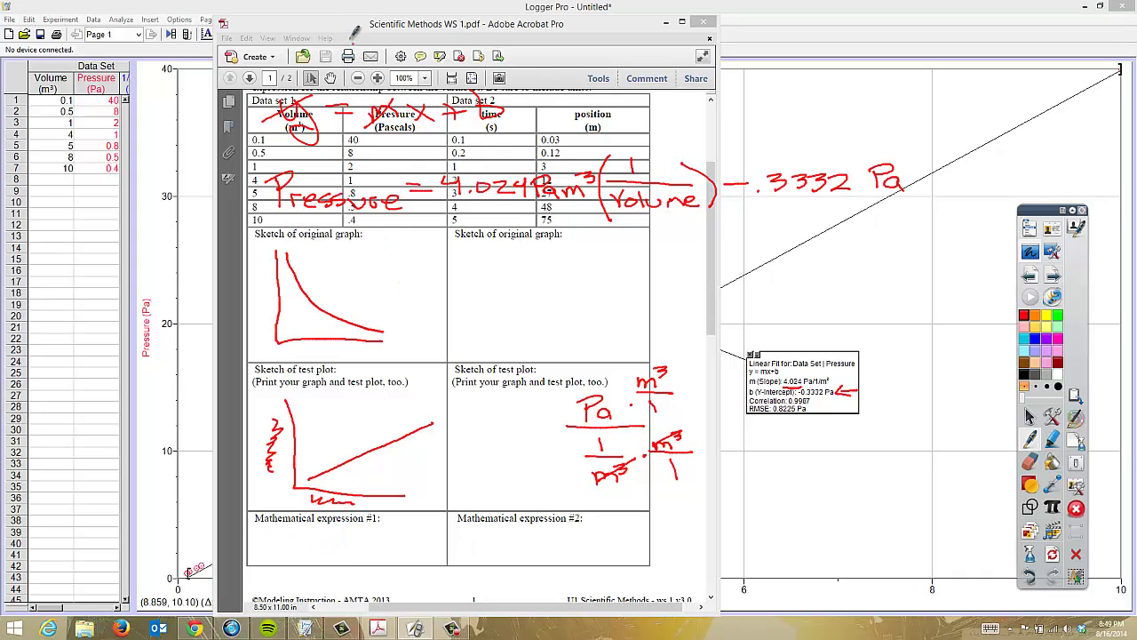
Step: Return to the selection tool and reposition the worksheet window to show more of it
click(1030, 415)
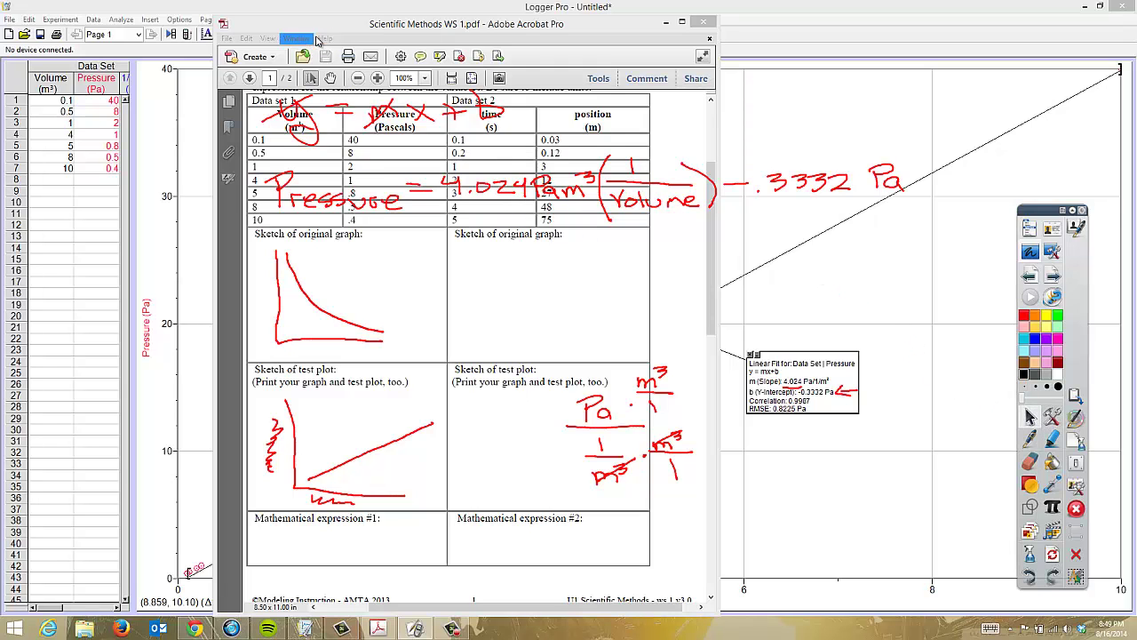
mouse_move(332, 32)
mouse_down()
mouse_move(611, 27)
mouse_move(512, 200)
mouse_move(442, 273)
mouse_up()
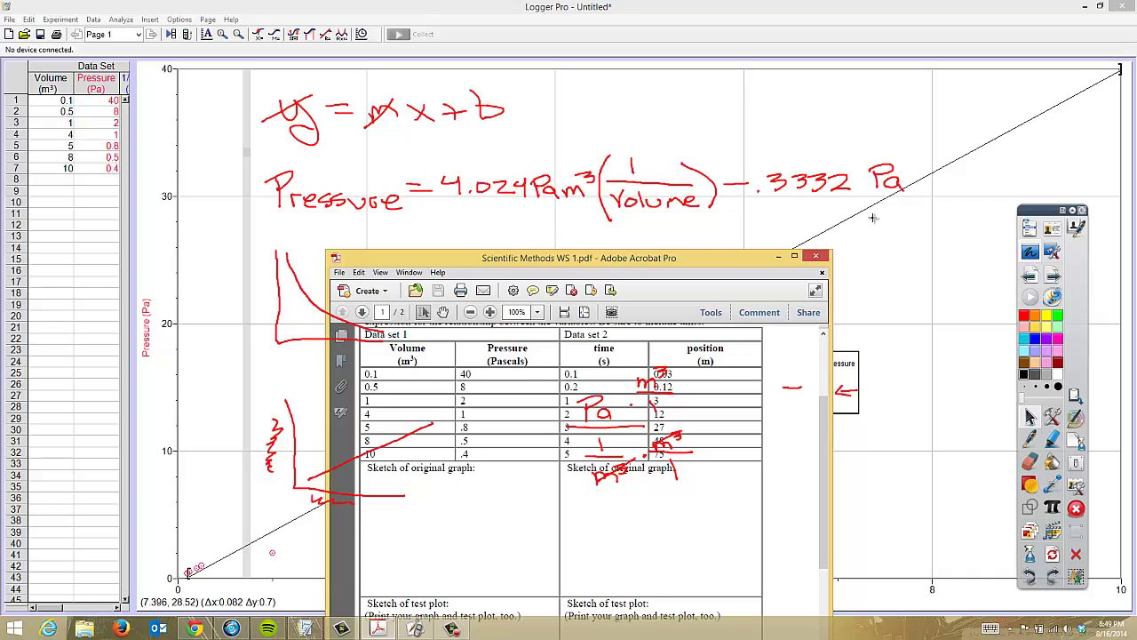
drag(685, 263, 595, 36)
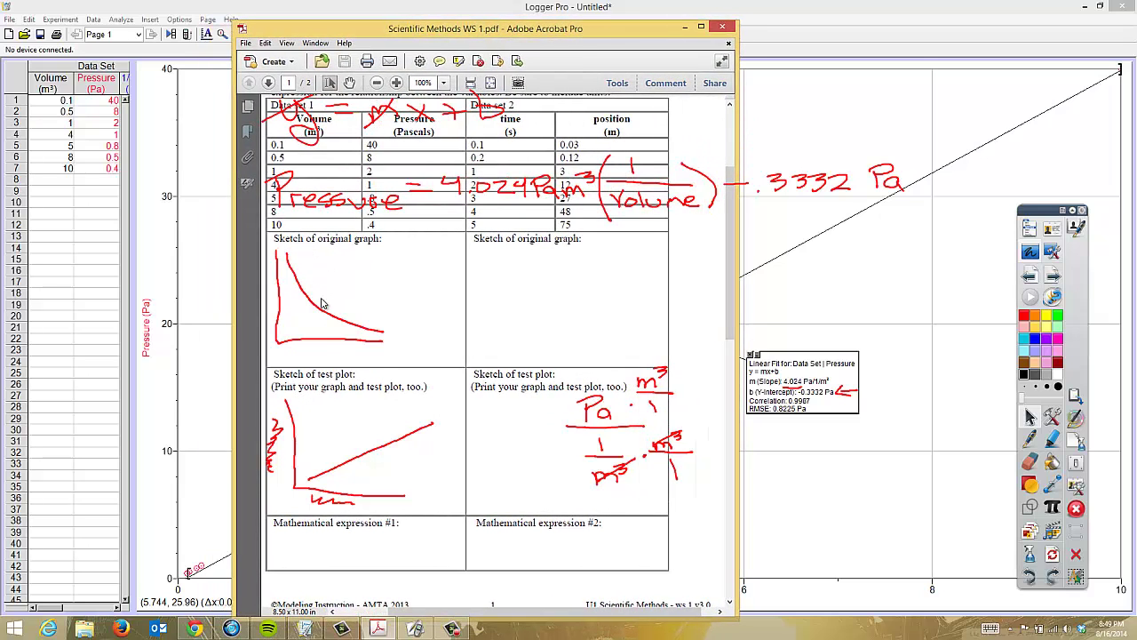